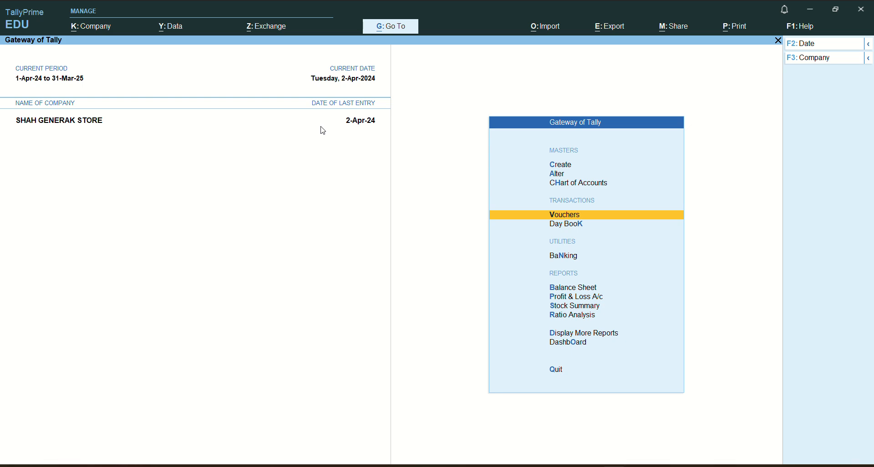
Start a new Purchase voucher and change its mode to Accounting Invoice.
{"action": "key", "text": "Return"}
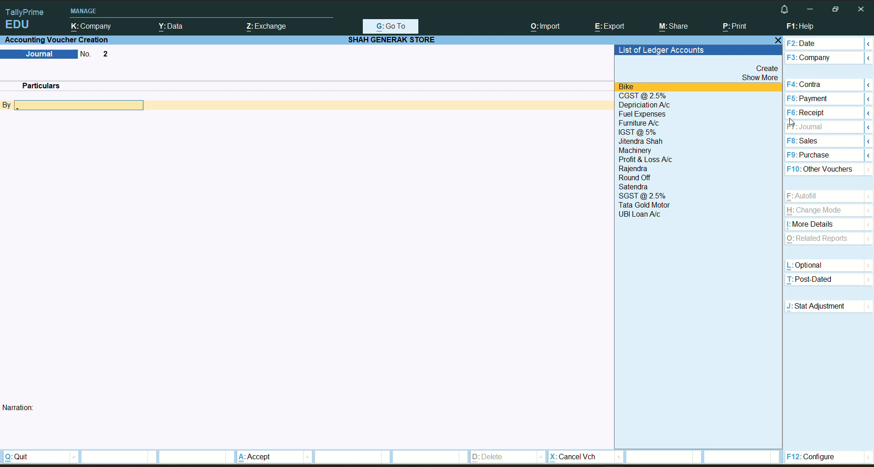
{"action": "left_click", "coordinate": [811, 157]}
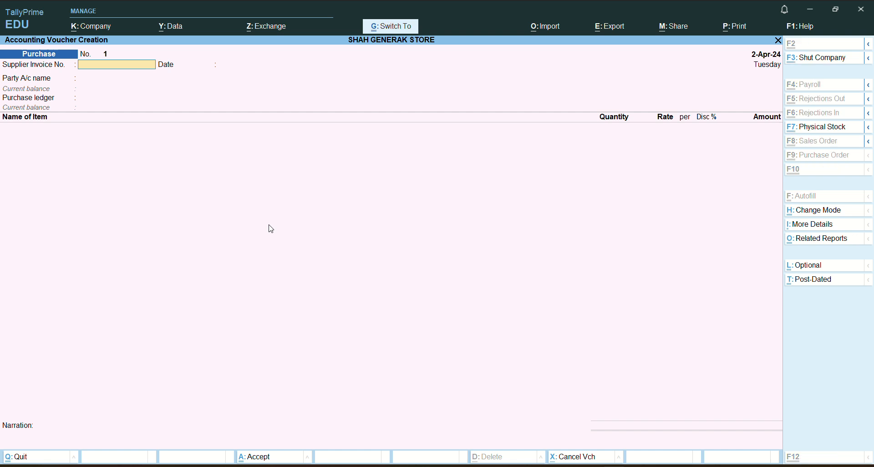
{"action": "key", "text": "ctrl+h"}
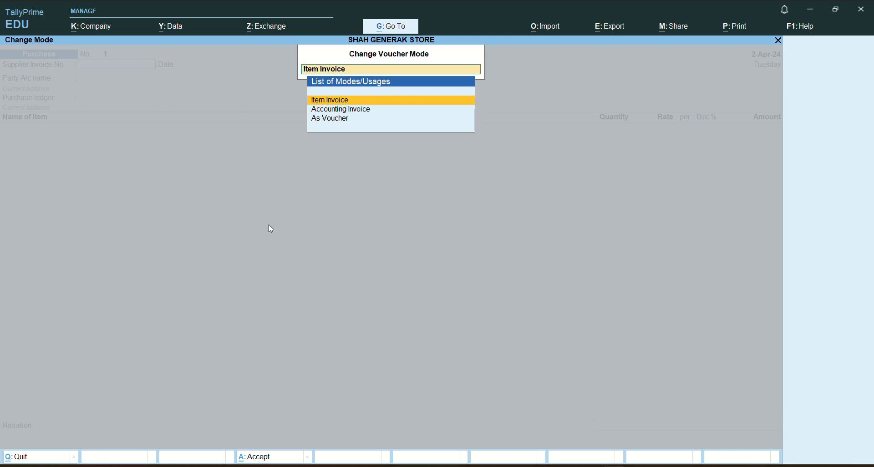
{"action": "key", "text": "Down"}
{"action": "key", "text": "Down"}
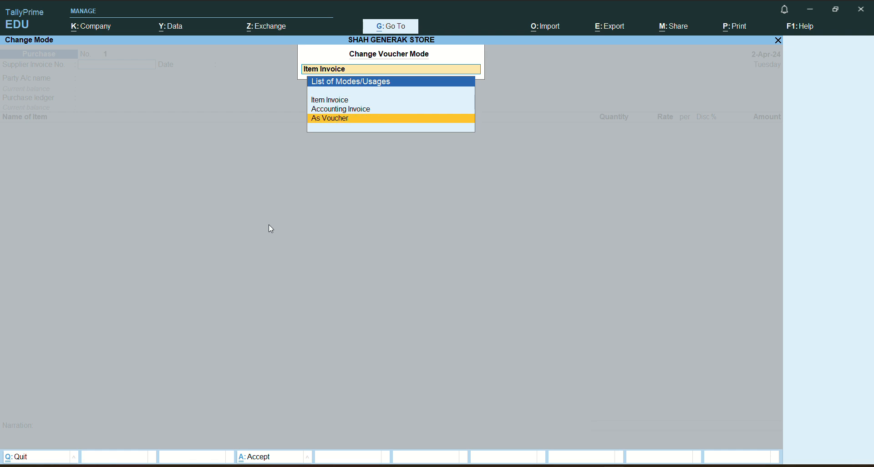
{"action": "key", "text": "Up"}
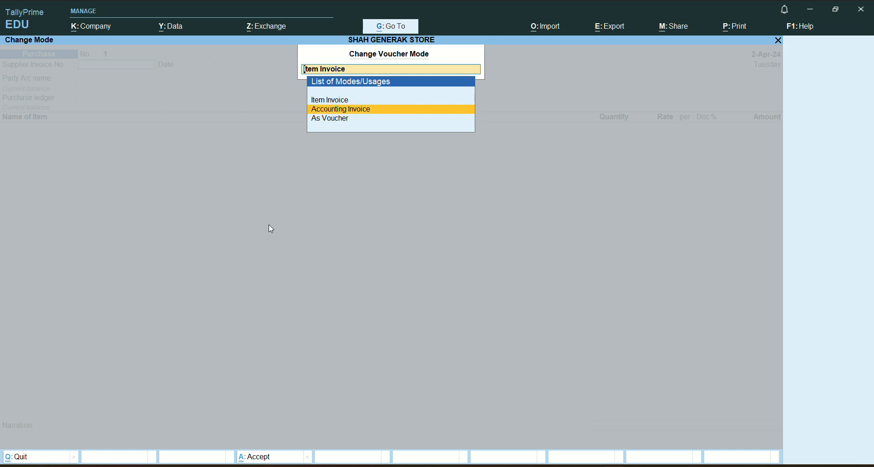
{"action": "key", "text": "Return"}
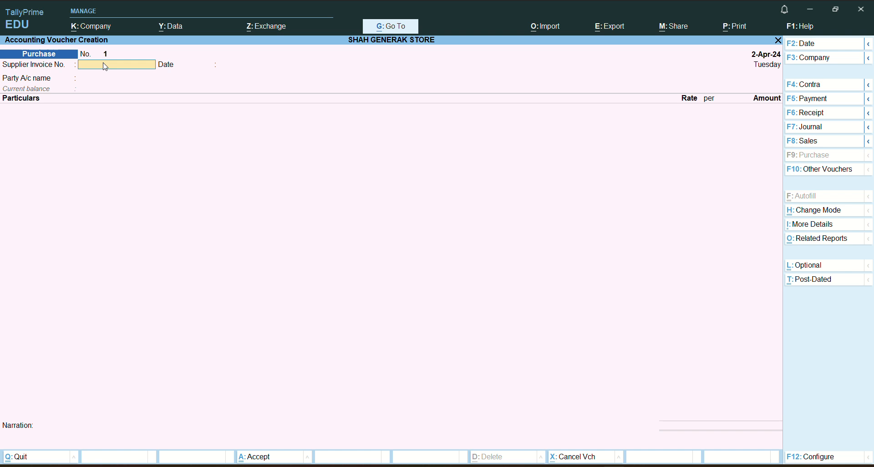
Enter 20 as the supplier invoice number and accept 2-Apr-24 as the invoice date.
{"action": "type", "text": "20"}
{"action": "key", "text": "Return"}
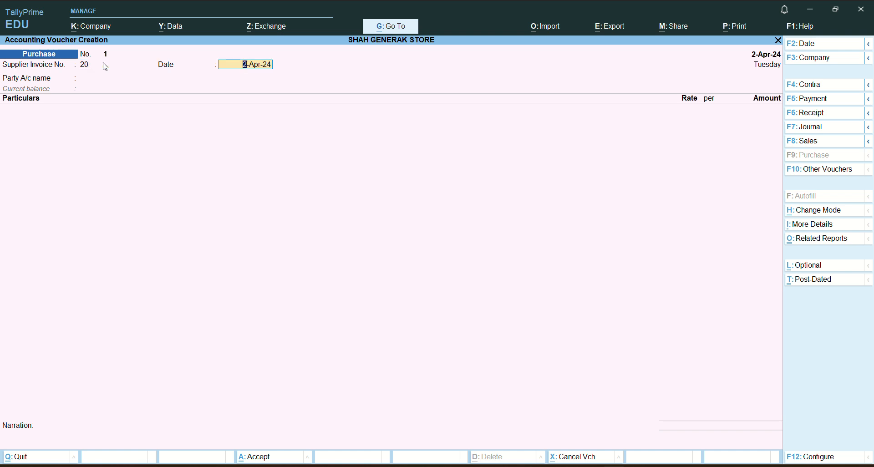
{"action": "key", "text": "Return"}
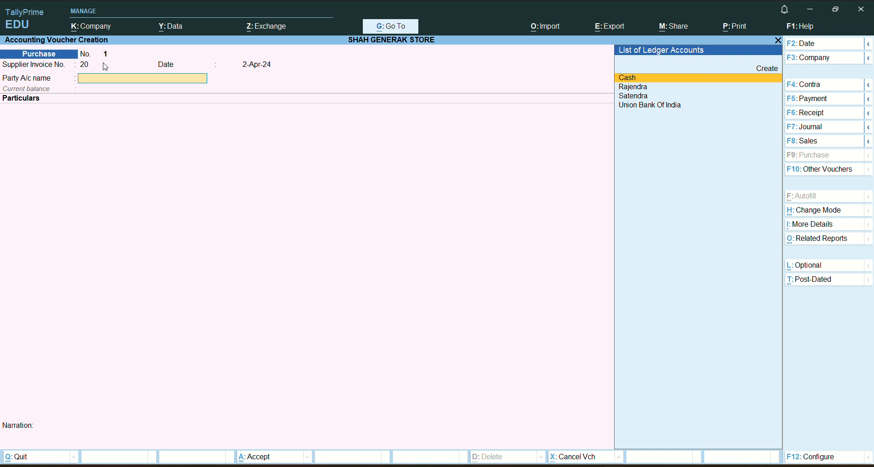
Choose the supplier's ledger listed directly below Cash as the party account and leave all receipt details blank.
{"action": "key", "text": "Down"}
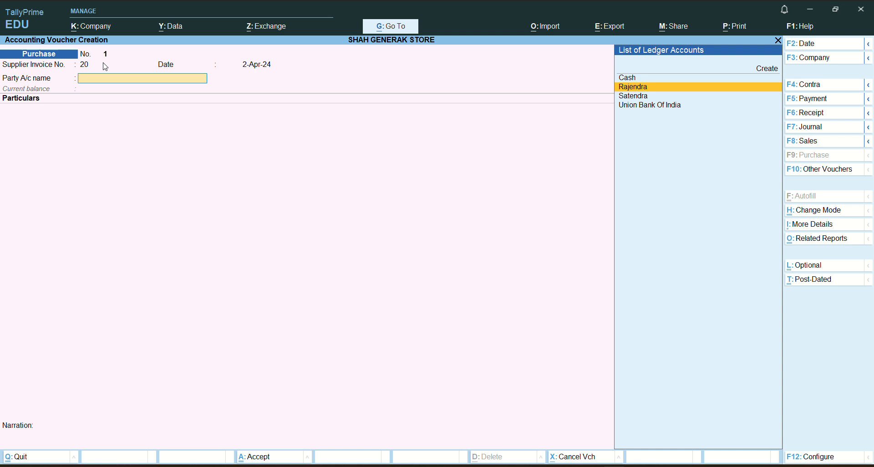
{"action": "key", "text": "Return"}
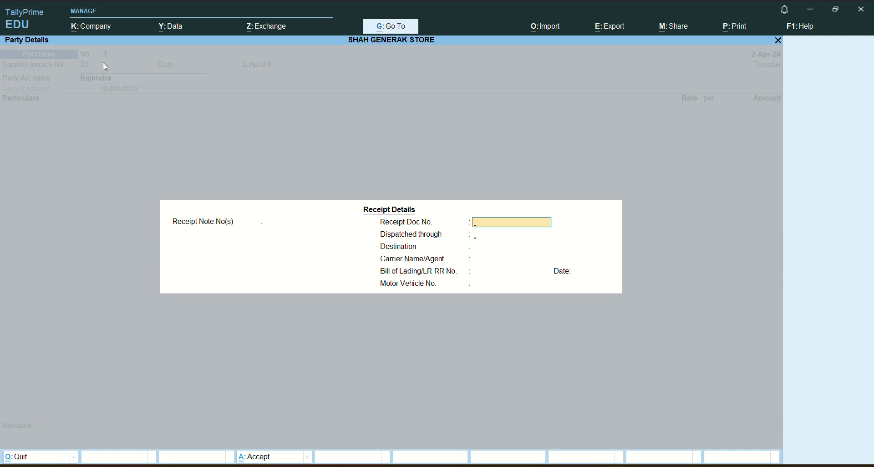
{"action": "key", "text": "Return"}
{"action": "key", "text": "Return"}
{"action": "key", "text": "Return"}
{"action": "key", "text": "Return"}
{"action": "key", "text": "Return"}
{"action": "key", "text": "Return"}
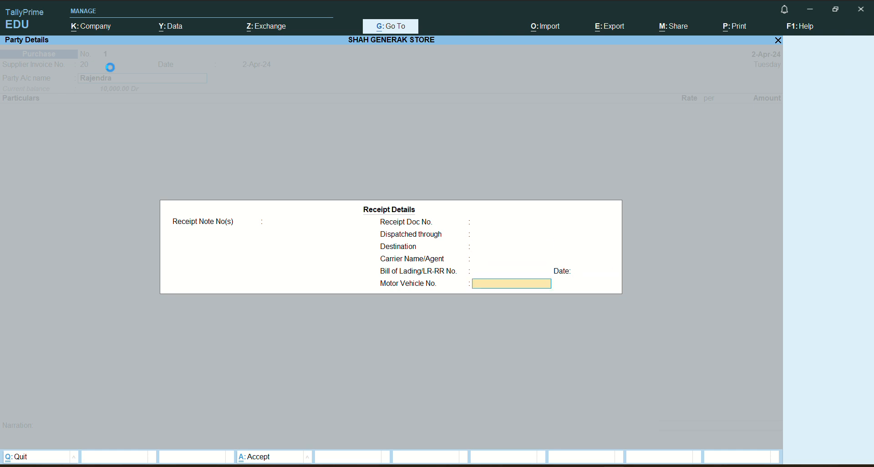
{"action": "key", "text": "Return"}
{"action": "key", "text": "Return"}
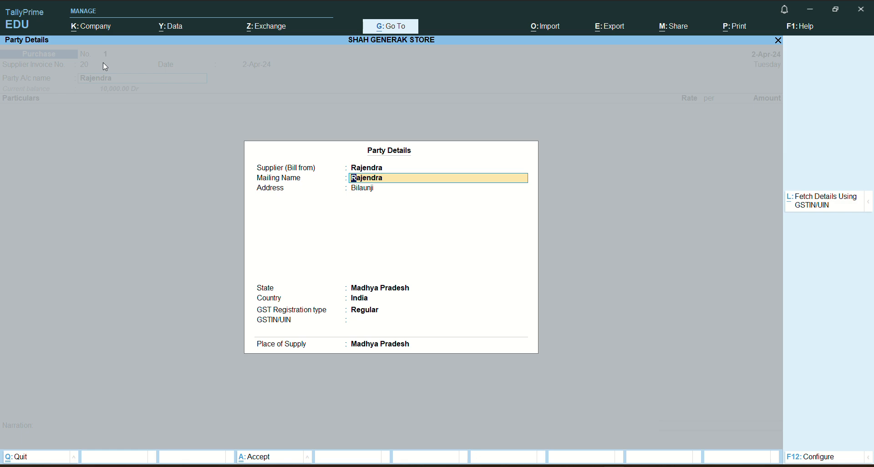
Accept the supplier's existing party details, keeping the GST registration type Regular.
{"action": "key", "text": "Return"}
{"action": "key", "text": "Return"}
{"action": "key", "text": "Return"}
{"action": "key", "text": "Return"}
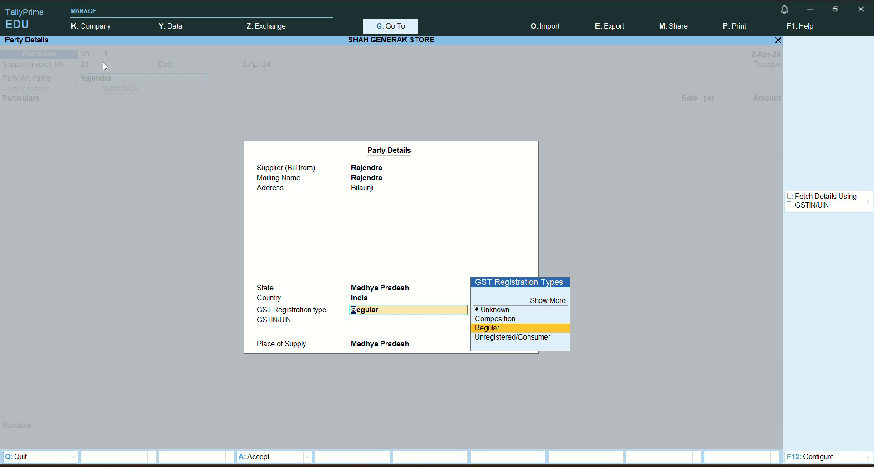
{"action": "key", "text": "Return"}
{"action": "key", "text": "Return"}
{"action": "key", "text": "Return"}
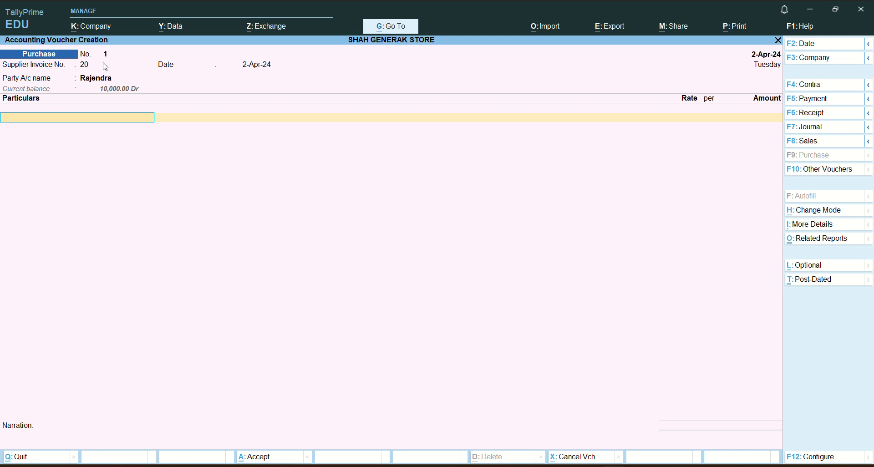
Create a new ledger named Purchase from the particulars line and place it under Purchase Accounts.
{"action": "type", "text": "D"}
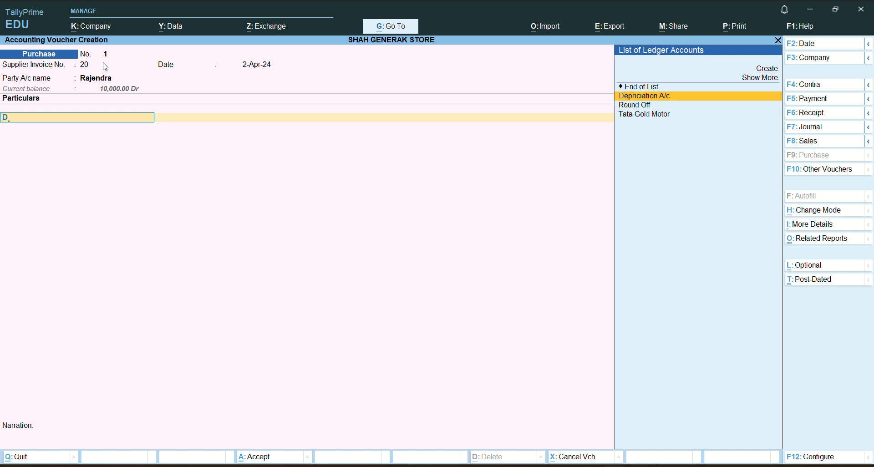
{"action": "key", "text": "BackSpace"}
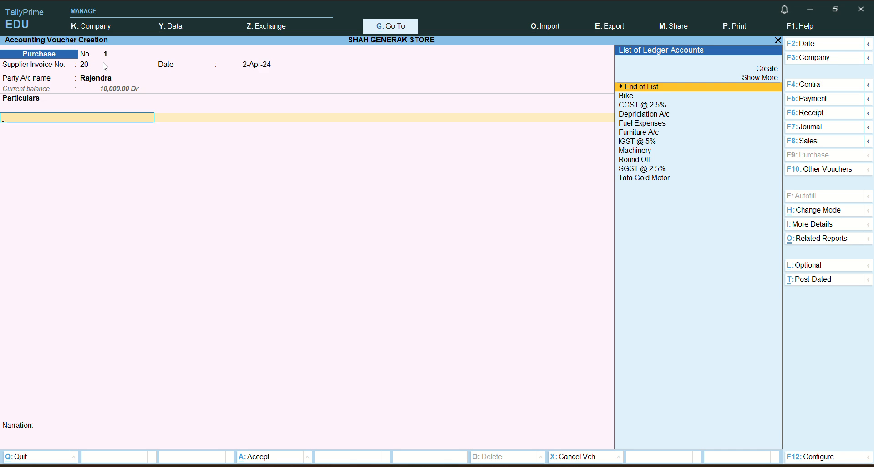
{"action": "key", "text": "alt+c"}
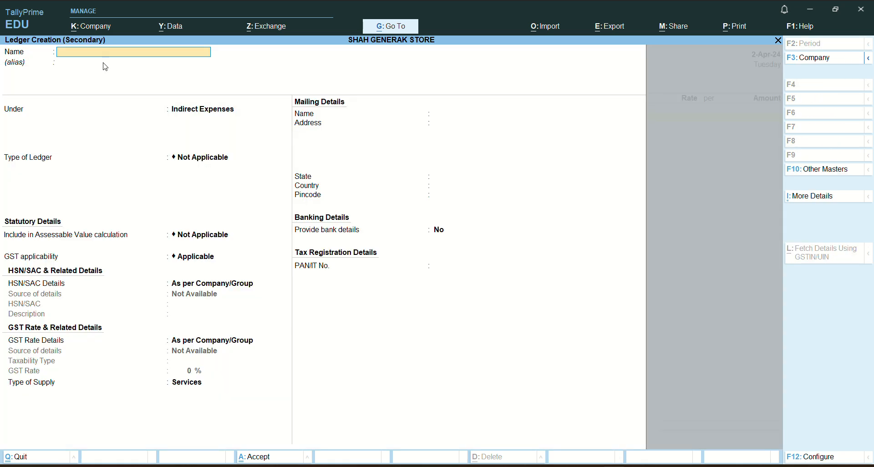
{"action": "type", "text": "Purchase"}
{"action": "key", "text": "Return"}
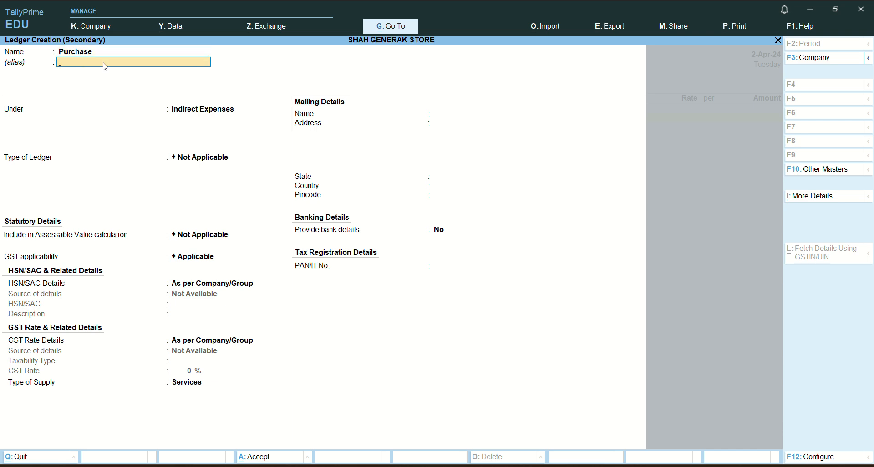
{"action": "key", "text": "Return"}
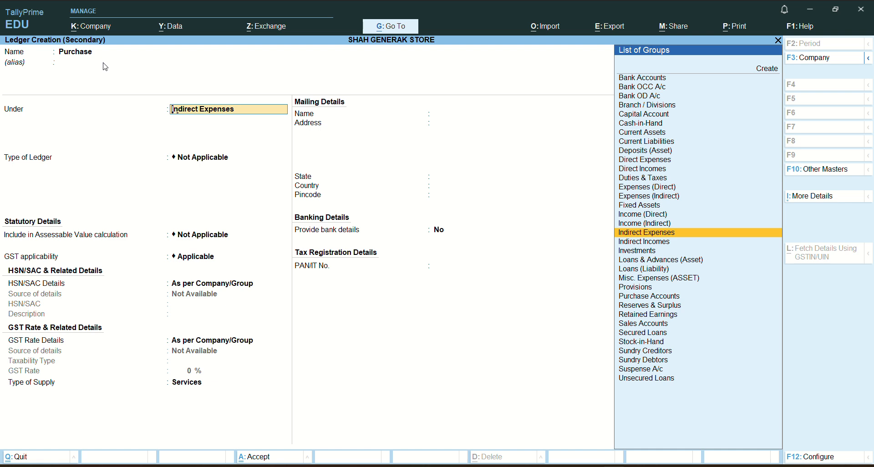
{"action": "type", "text": "Pur"}
{"action": "key", "text": "Return"}
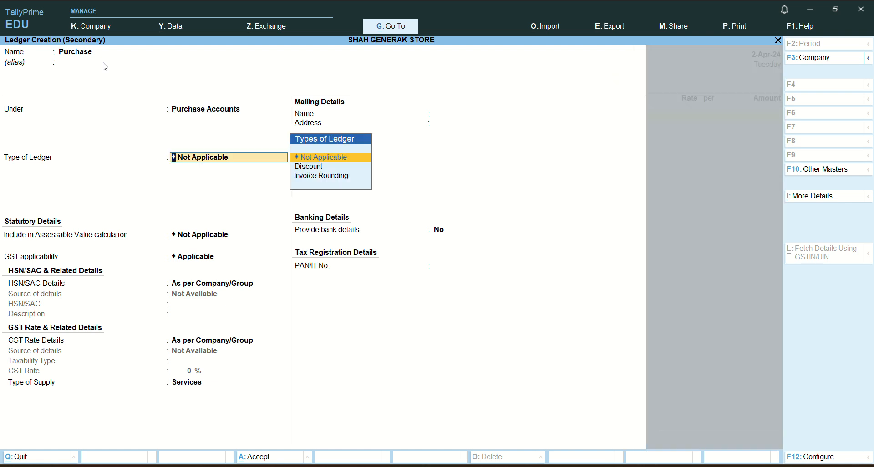
Set the Purchase ledger's GST applicability to Not Applicable, keep the other defaults and save the ledger.
{"action": "key", "text": "Return"}
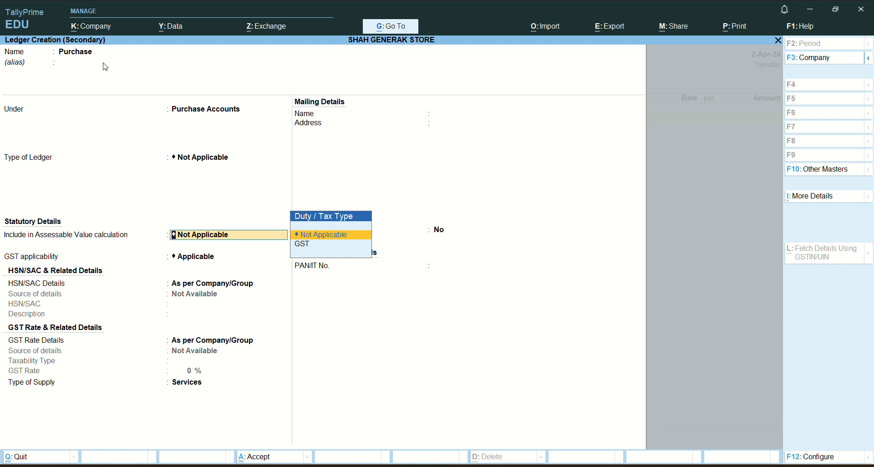
{"action": "key", "text": "Return"}
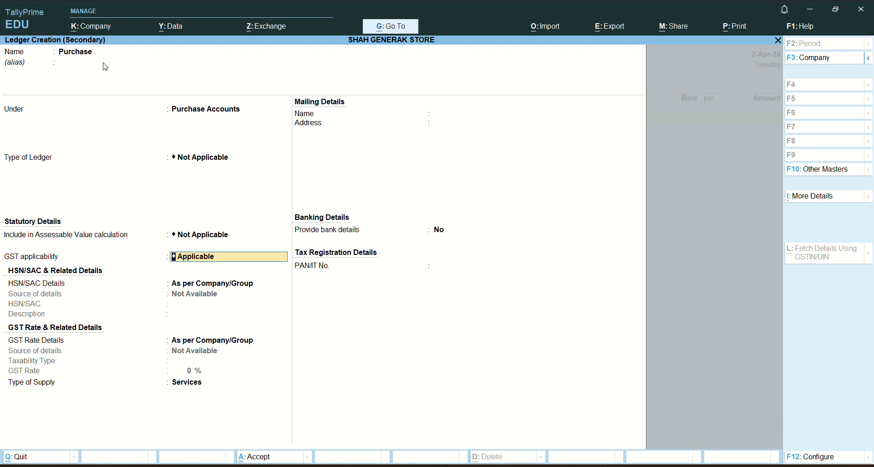
{"action": "type", "text": "N"}
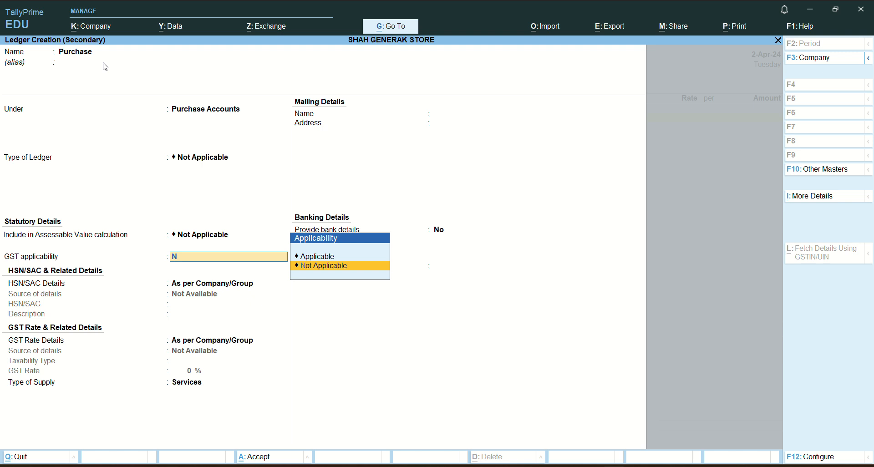
{"action": "key", "text": "Return"}
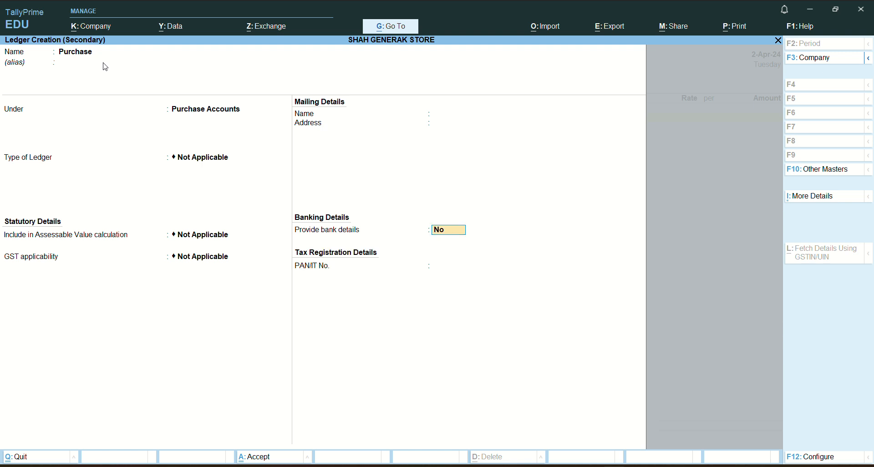
{"action": "key", "text": "Return"}
{"action": "key", "text": "Return"}
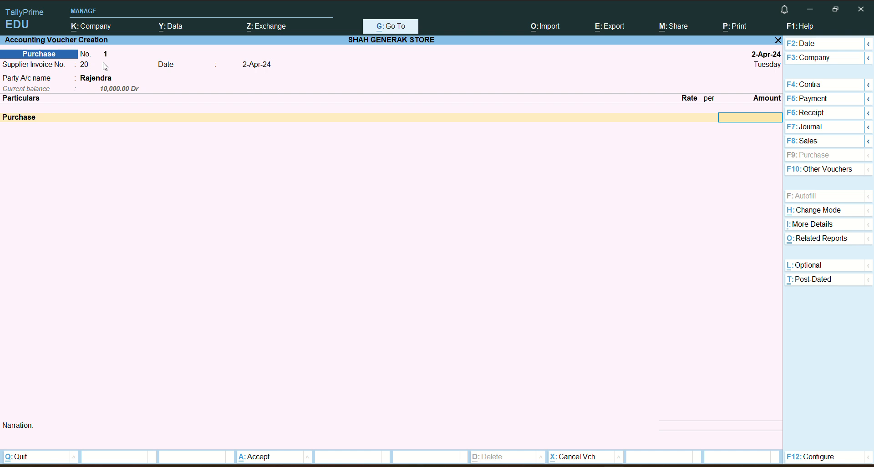
Enter 50000 as the Purchase amount and add the CGST @ 2.5% ledger on the following line.
{"action": "type", "text": "50000"}
{"action": "key", "text": "Return"}
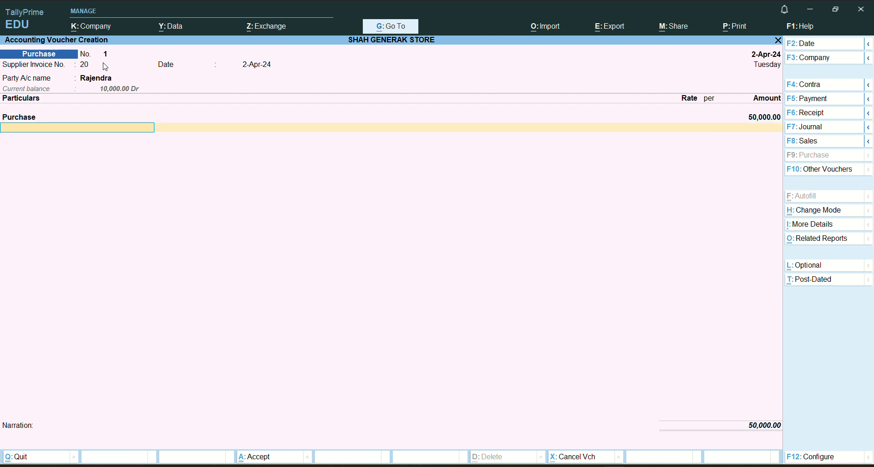
{"action": "type", "text": "Cg"}
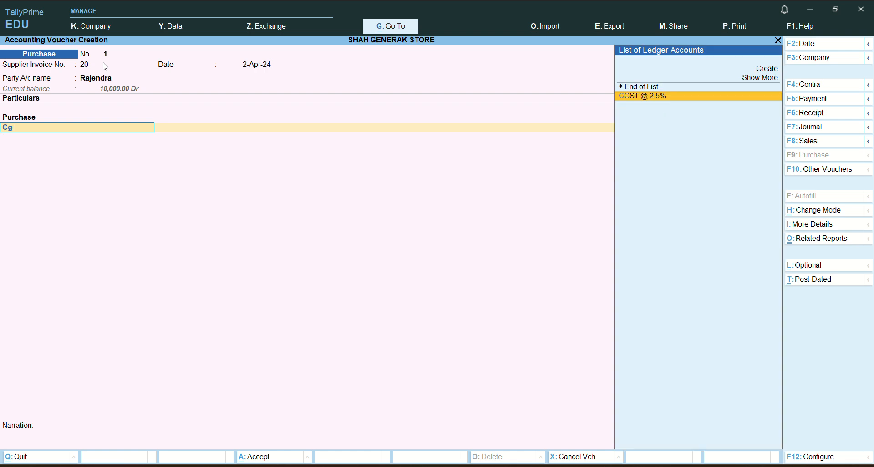
{"action": "key", "text": "Return"}
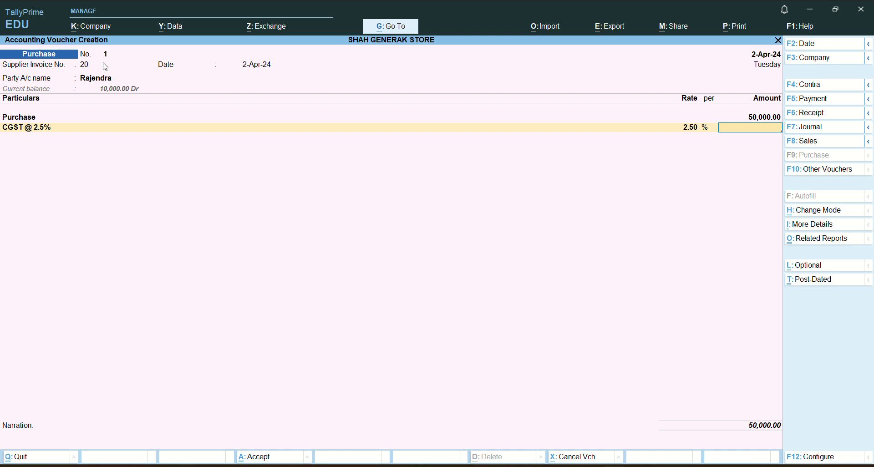
Open the CGST @ 2.5% ledger for alteration and try a percentage of calculation of 5%, keeping its other settings.
{"action": "key", "text": "BackSpace"}
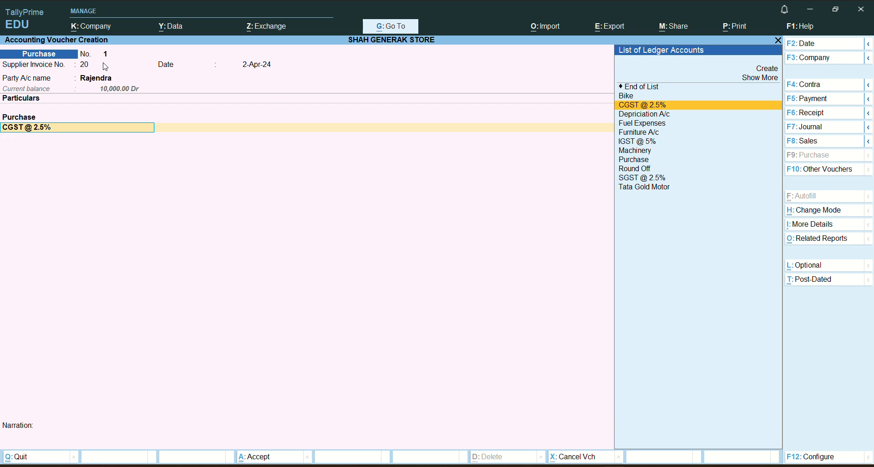
{"action": "key", "text": "ctrl+Return"}
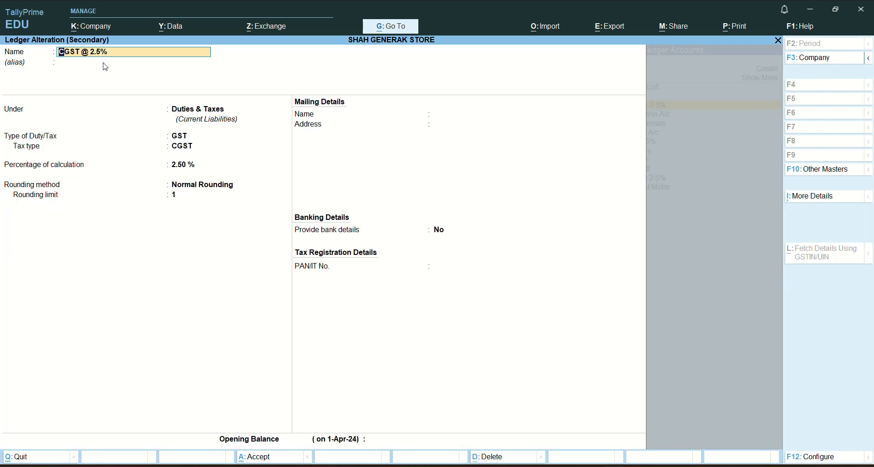
{"action": "key", "text": "Return"}
{"action": "key", "text": "Return"}
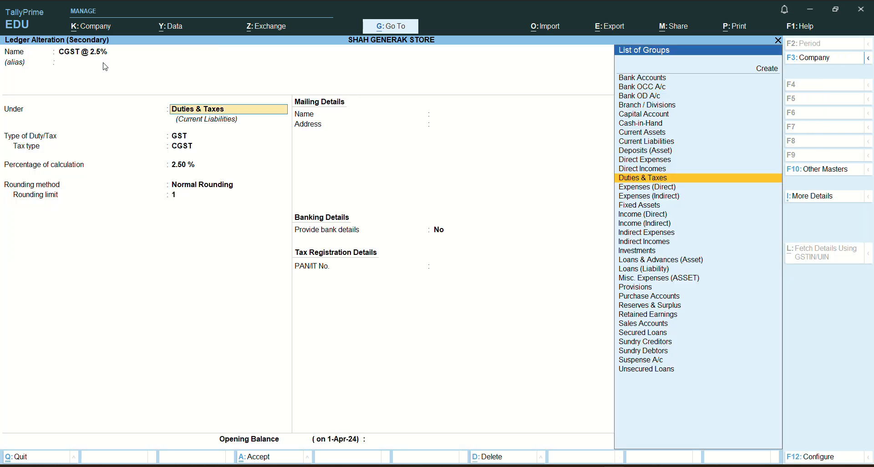
{"action": "key", "text": "Return"}
{"action": "key", "text": "Return"}
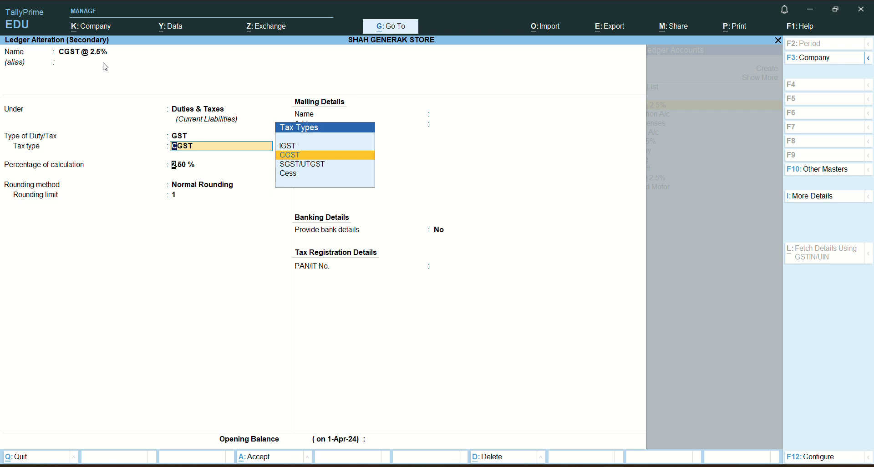
{"action": "key", "text": "Return"}
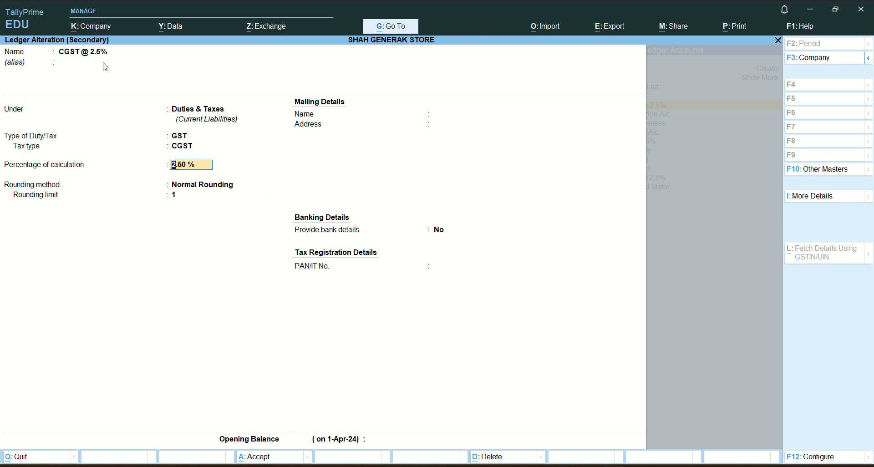
{"action": "type", "text": "5"}
{"action": "key", "text": "Return"}
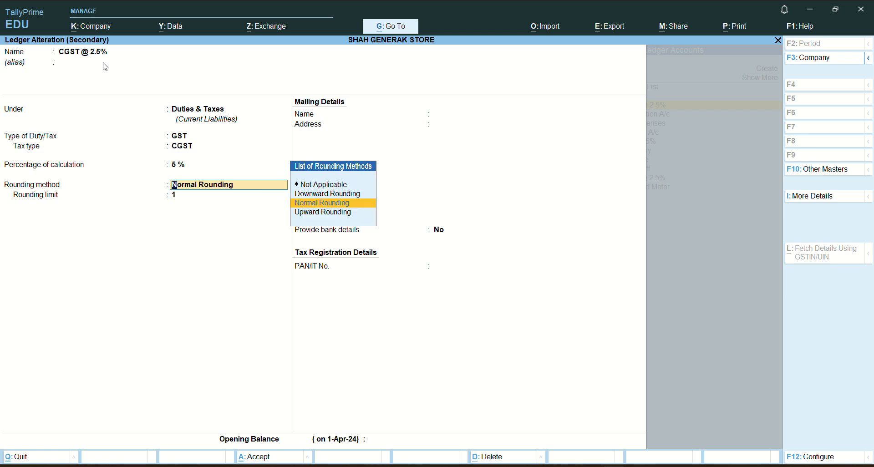
{"action": "key", "text": "Return"}
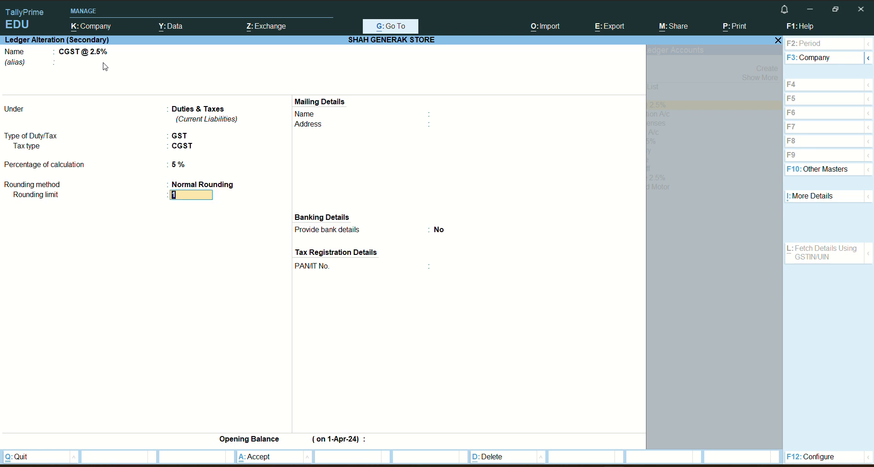
{"action": "key", "text": "Return"}
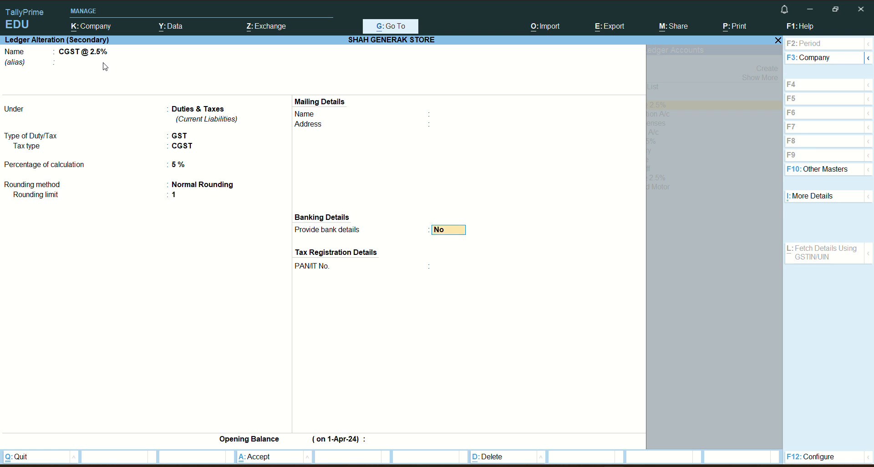
{"action": "key", "text": "Return"}
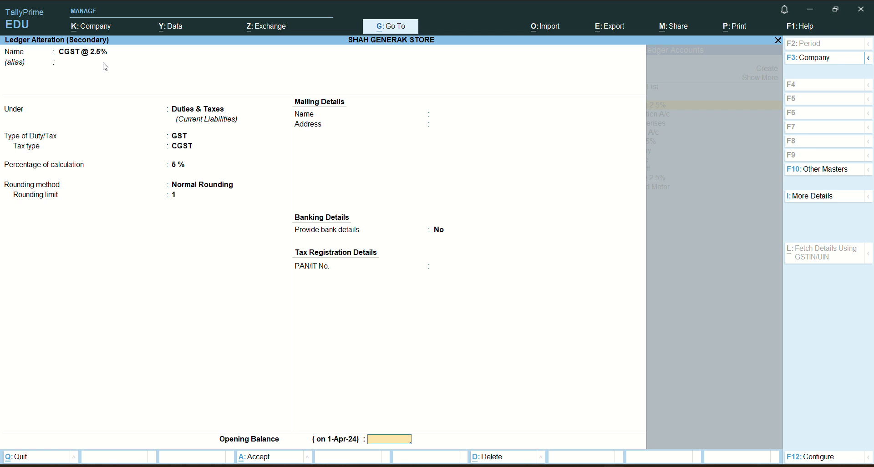
Restore the CGST ledger's percentage of calculation to 2.5%, keep Normal Rounding and save the ledger.
{"action": "key", "text": "BackSpace"}
{"action": "key", "text": "BackSpace"}
{"action": "key", "text": "BackSpace"}
{"action": "key", "text": "BackSpace"}
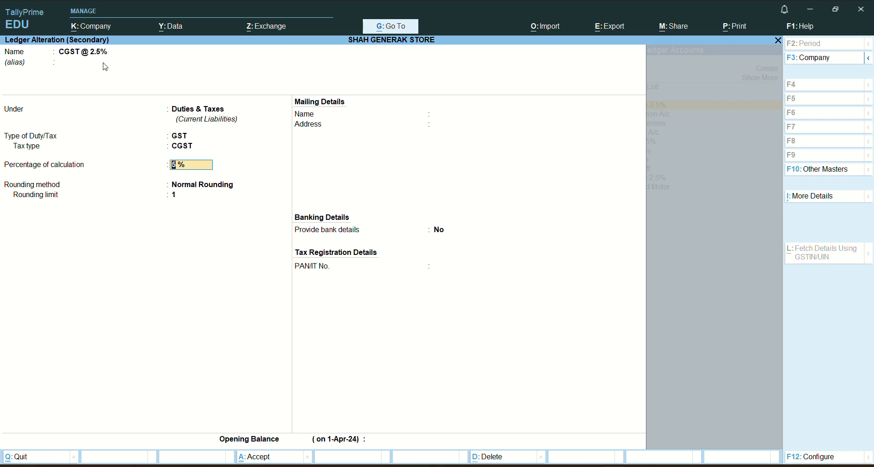
{"action": "type", "text": "2.5"}
{"action": "key", "text": "Return"}
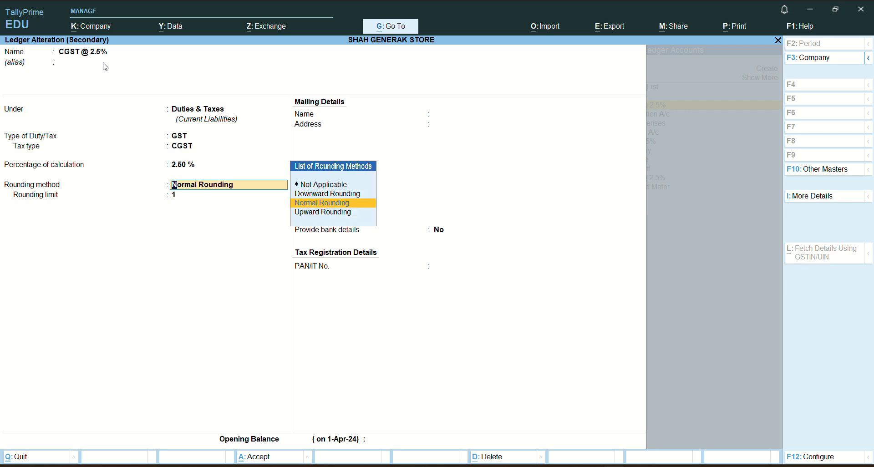
{"action": "key", "text": "Return"}
{"action": "key", "text": "Return"}
{"action": "key", "text": "Return"}
{"action": "key", "text": "Return"}
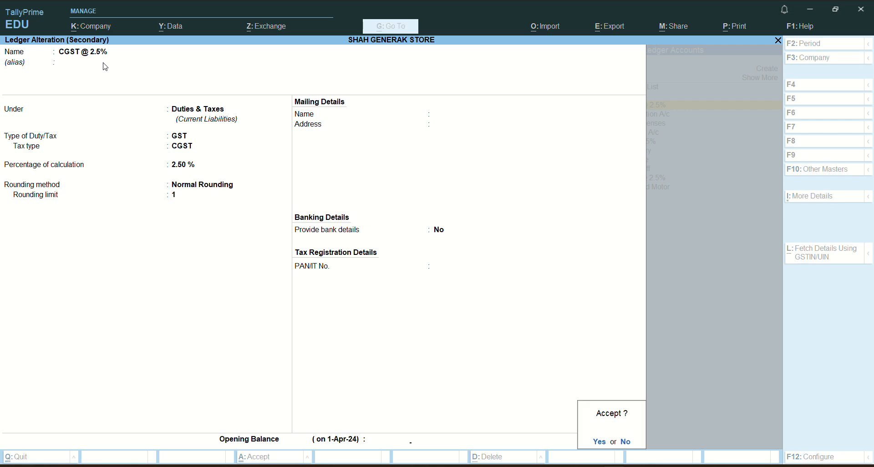
{"action": "key", "text": "Return"}
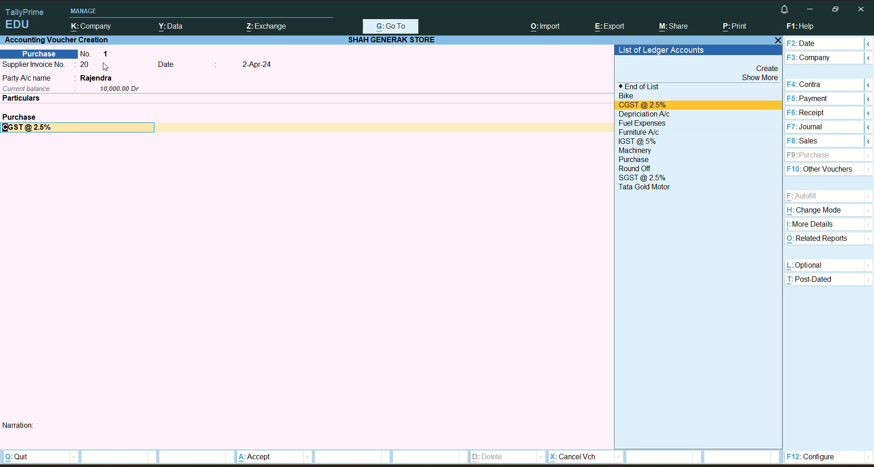
Open the Purchase ledger for alteration and set its inclusion in assessable value calculation to GST.
{"action": "key", "text": "BackSpace"}
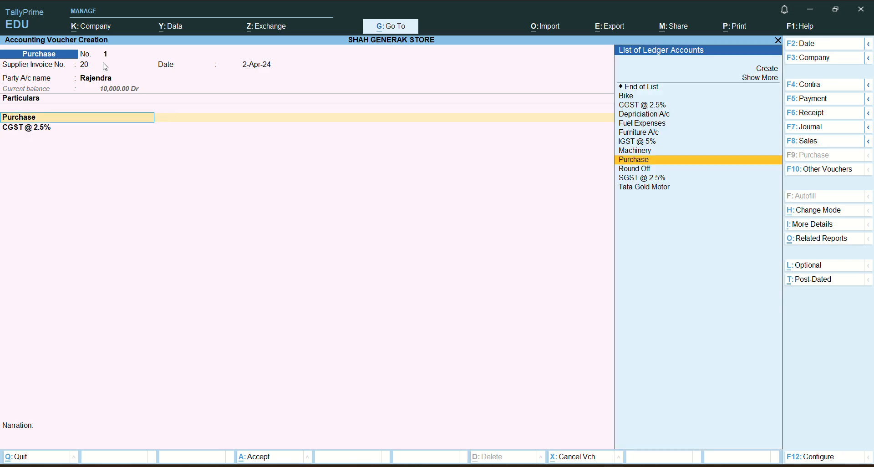
{"action": "key", "text": "ctrl+Return"}
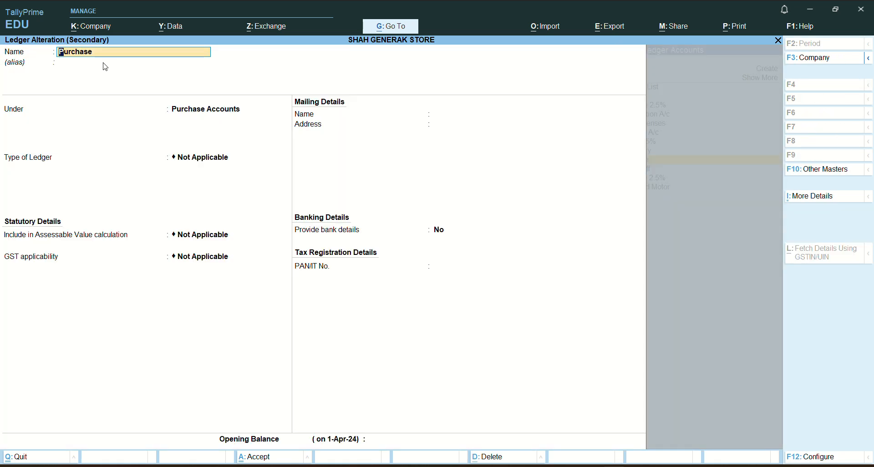
{"action": "key", "text": "Return"}
{"action": "key", "text": "Return"}
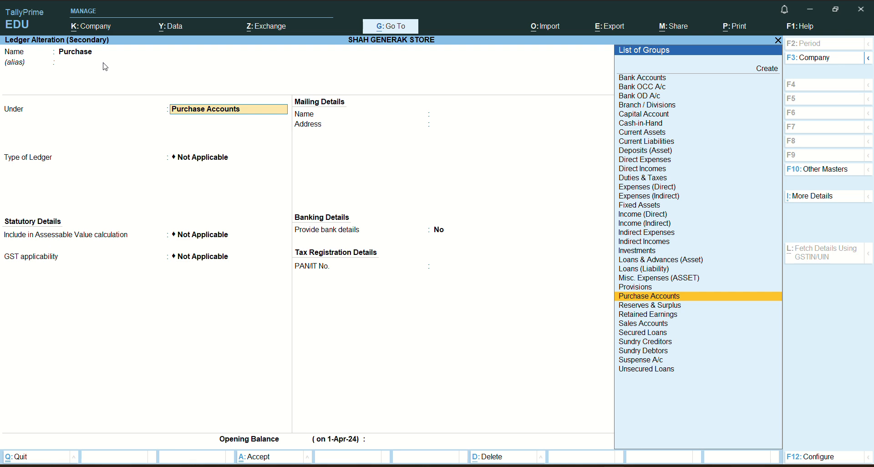
{"action": "key", "text": "Return"}
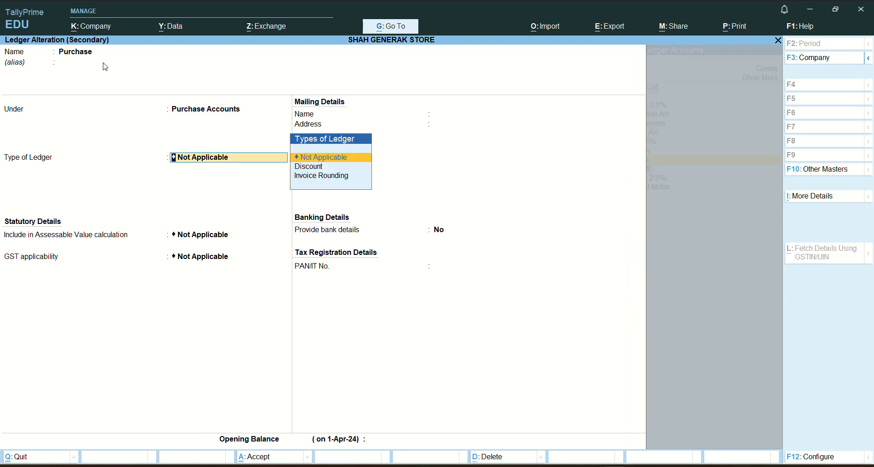
{"action": "key", "text": "Return"}
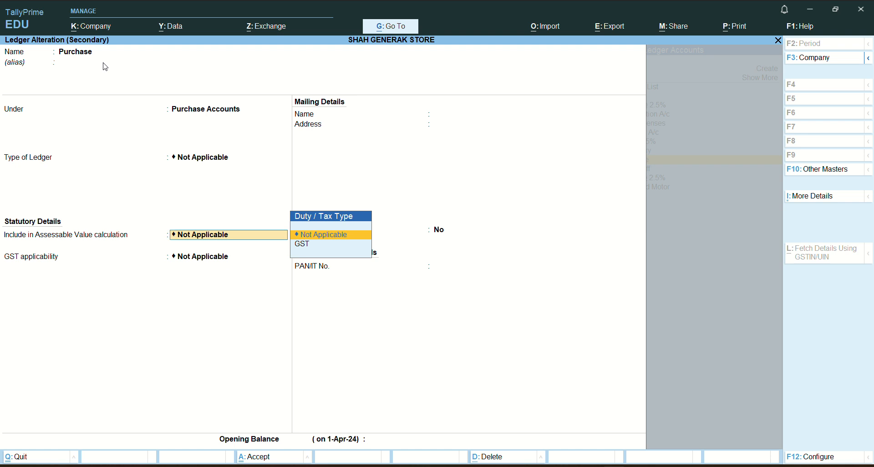
{"action": "key", "text": "Down"}
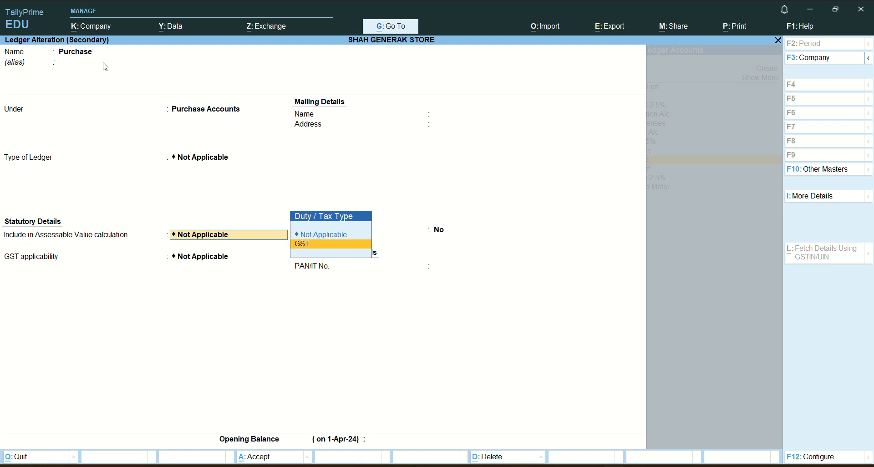
{"action": "key", "text": "Return"}
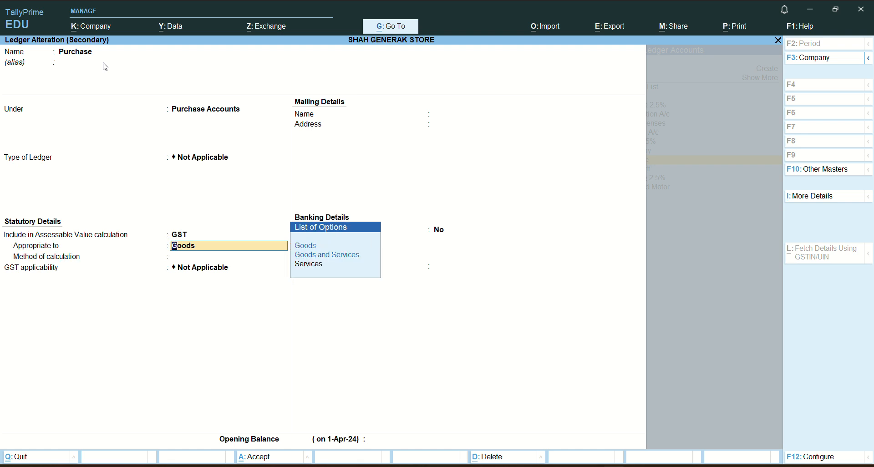
Appropriate the Purchase ledger's assessable value to Goods with the Based on Value calculation method and save the ledger.
{"action": "key", "text": "Return"}
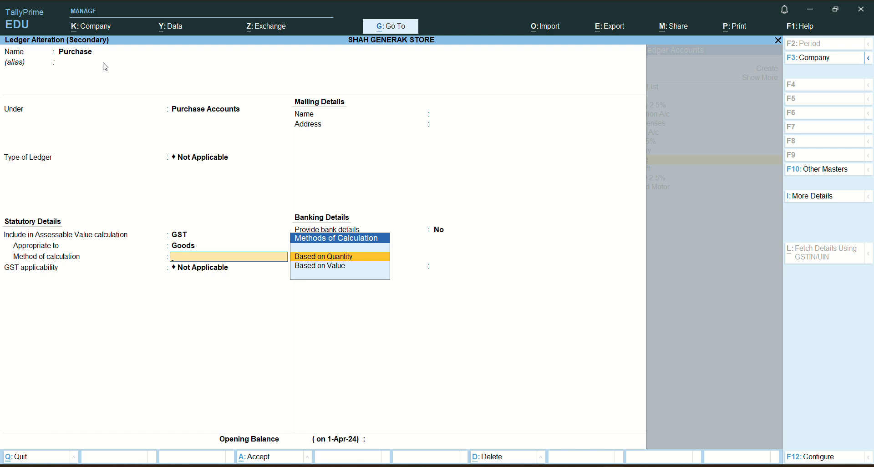
{"action": "key", "text": "Down"}
{"action": "key", "text": "Return"}
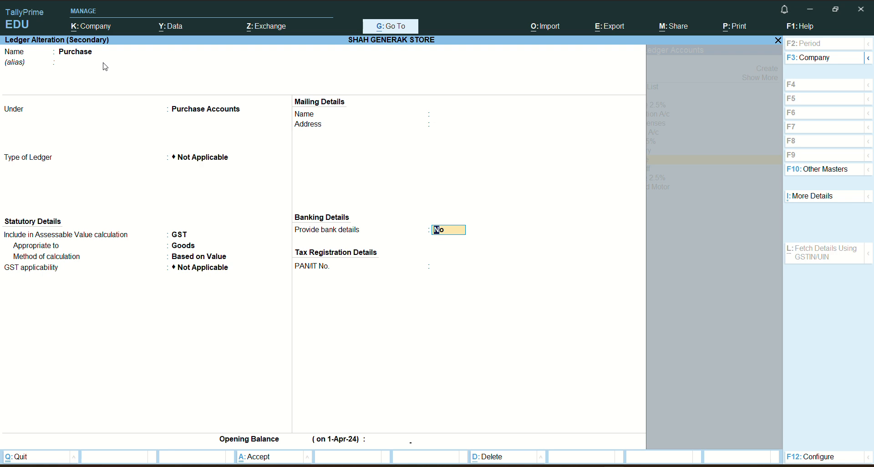
{"action": "key", "text": "Return"}
{"action": "key", "text": "Return"}
{"action": "key", "text": "Return"}
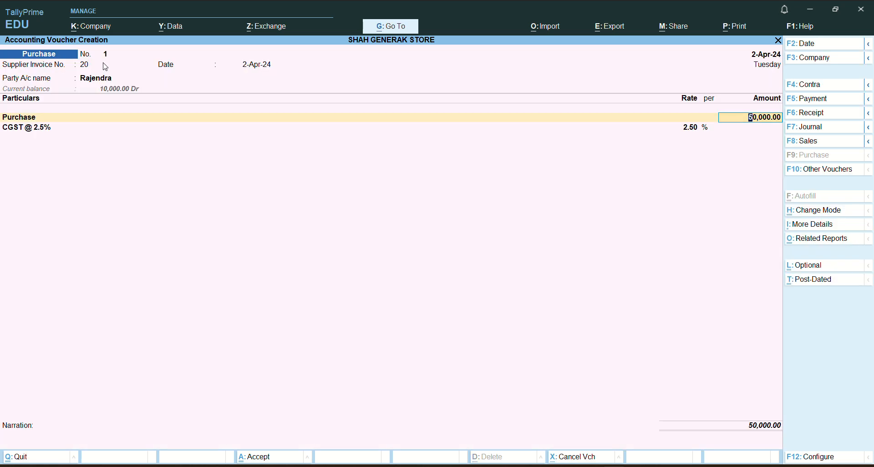
Keep the Purchase amount and replace the CGST ledger on the following voucher line with SGST @ 2.5%.
{"action": "key", "text": "Return"}
{"action": "key", "text": "Return"}
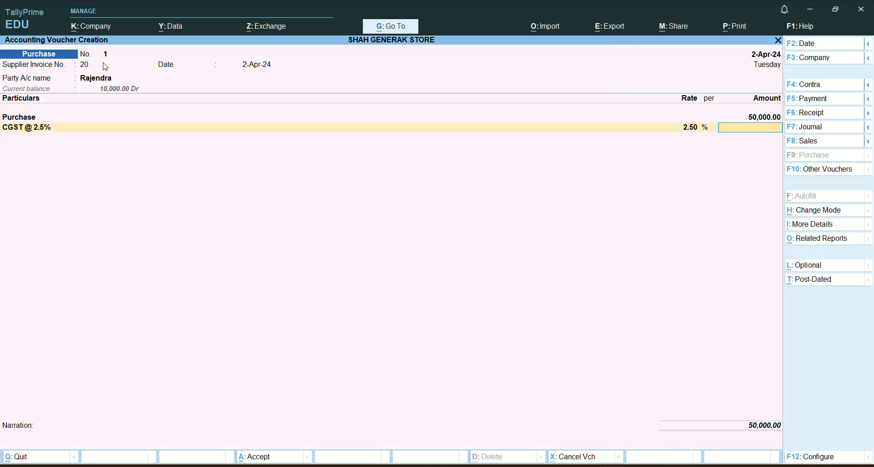
{"action": "key", "text": "BackSpace"}
{"action": "type", "text": "S"}
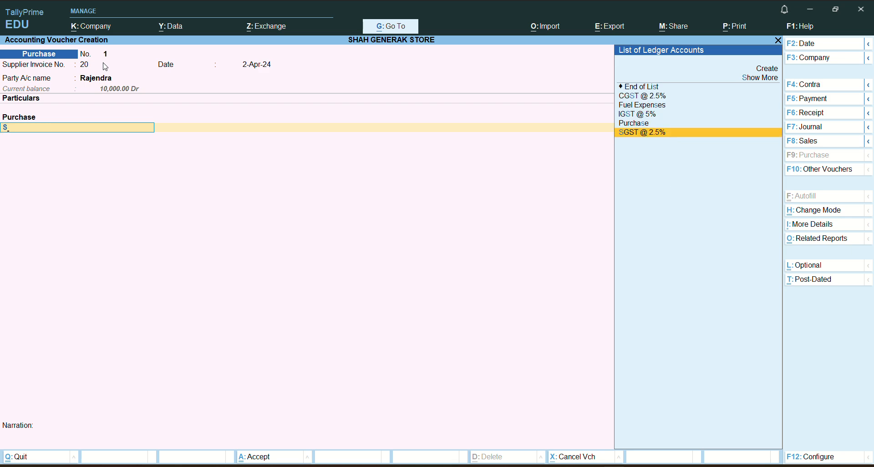
{"action": "type", "text": "g"}
{"action": "key", "text": "Return"}
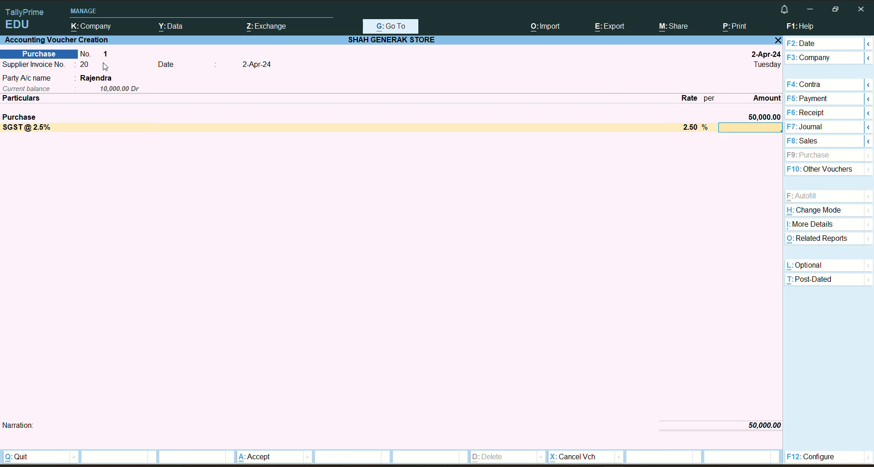
Alter the Purchase ledger, setting inclusion in assessable value calculation to Not Applicable and GST applicability to Applicable.
{"action": "key", "text": "BackSpace"}
{"action": "key", "text": "BackSpace"}
{"action": "key", "text": "BackSpace"}
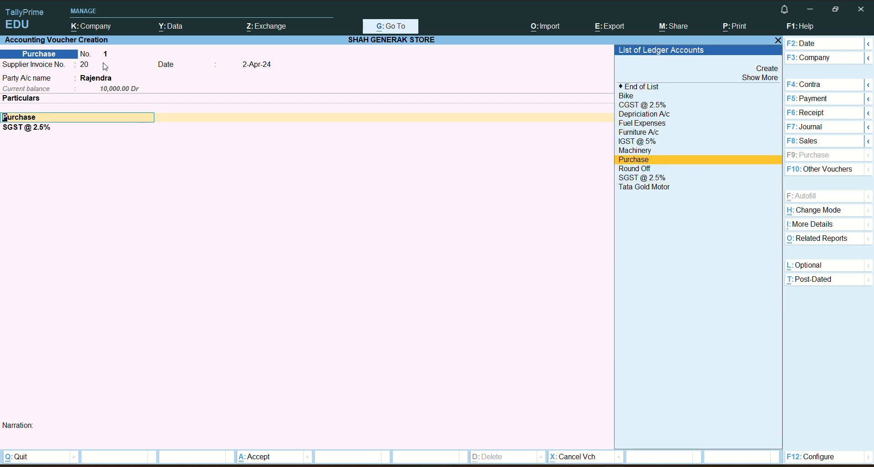
{"action": "key", "text": "ctrl+Return"}
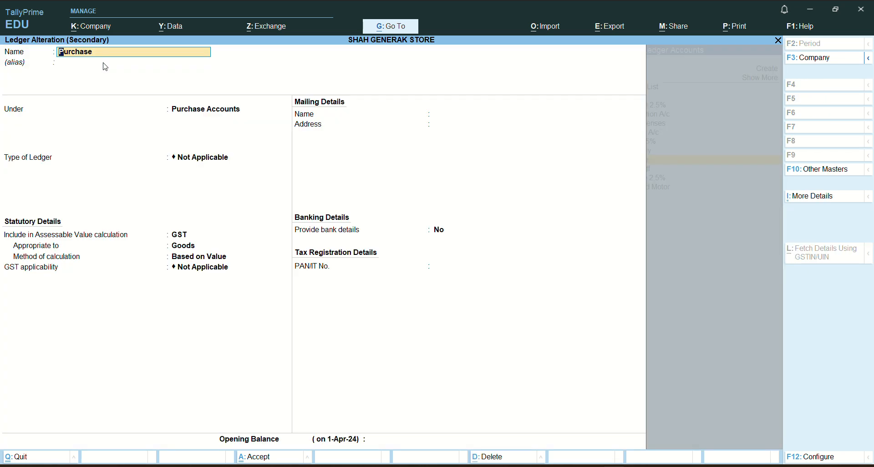
{"action": "key", "text": "Return"}
{"action": "key", "text": "Return"}
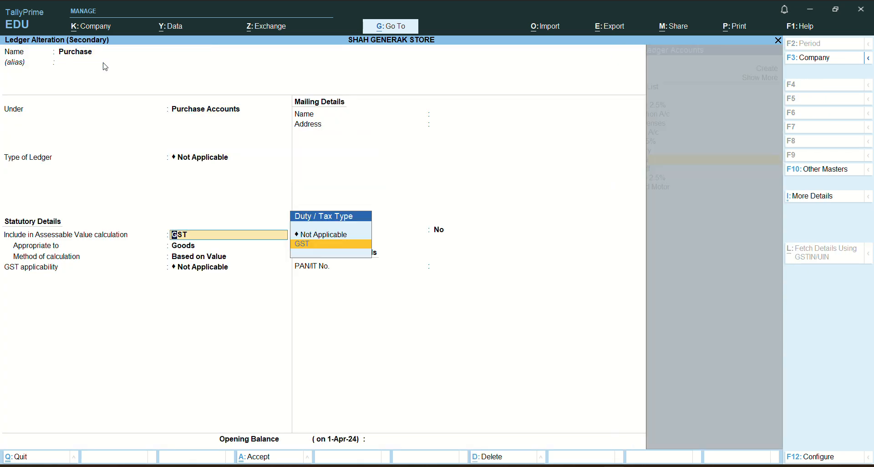
{"action": "key", "text": "Up"}
{"action": "key", "text": "Return"}
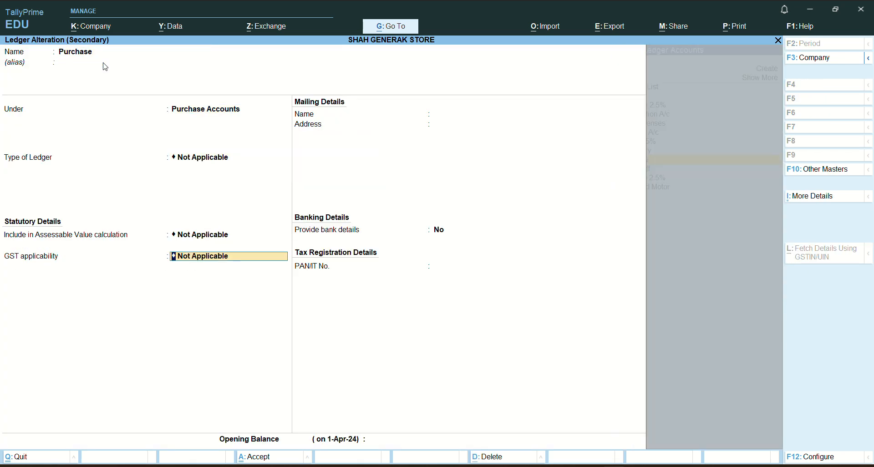
{"action": "type", "text": "A"}
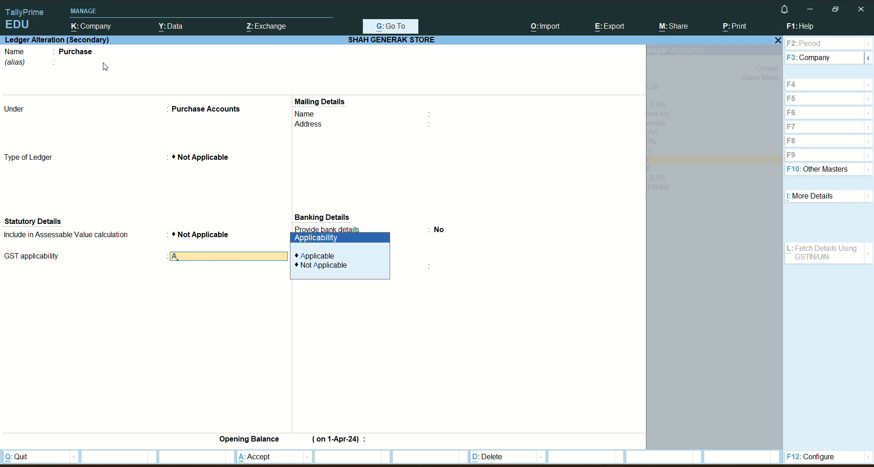
{"action": "key", "text": "Return"}
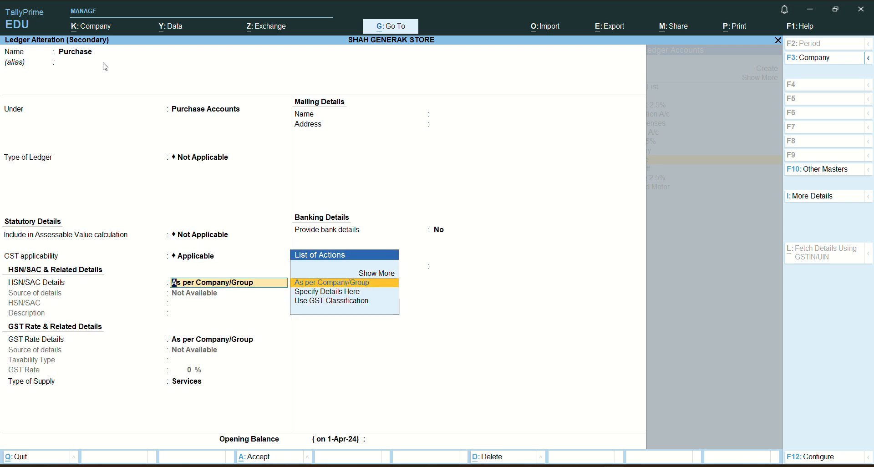
Set the Purchase ledger's HSN/SAC details to Specify Details Here, enter HSN/SAC 2542 and leave the description blank.
{"action": "key", "text": "Down"}
{"action": "key", "text": "Return"}
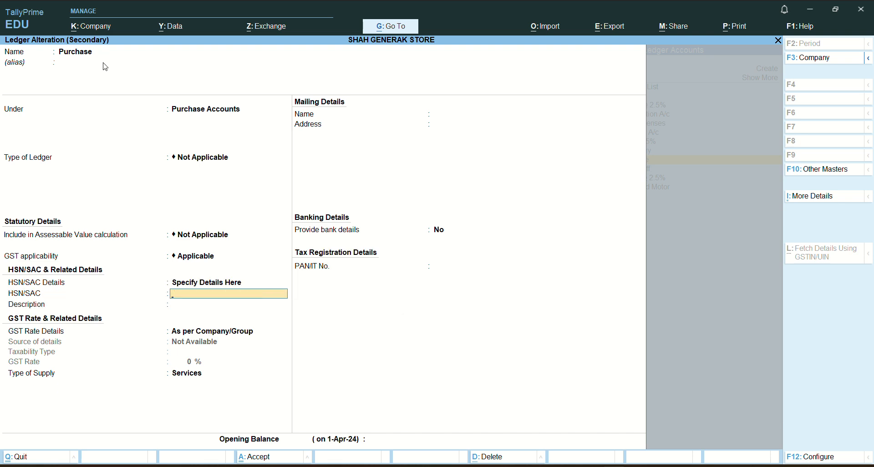
{"action": "type", "text": "2542"}
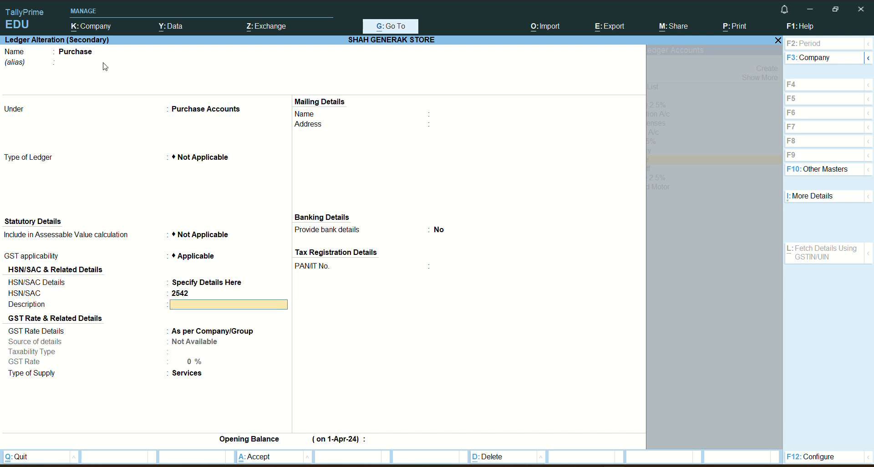
{"action": "type", "text": "662"}
{"action": "key", "text": "BackSpace"}
{"action": "key", "text": "BackSpace"}
{"action": "key", "text": "BackSpace"}
{"action": "key", "text": "Return"}
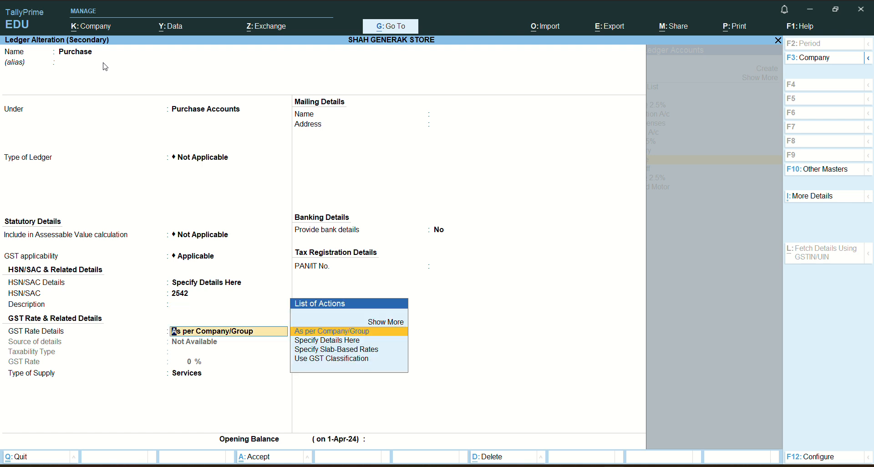
Set the Purchase ledger's GST rate details to Specify Details Here, with taxability type Taxable and a GST rate of 5%.
{"action": "key", "text": "Down"}
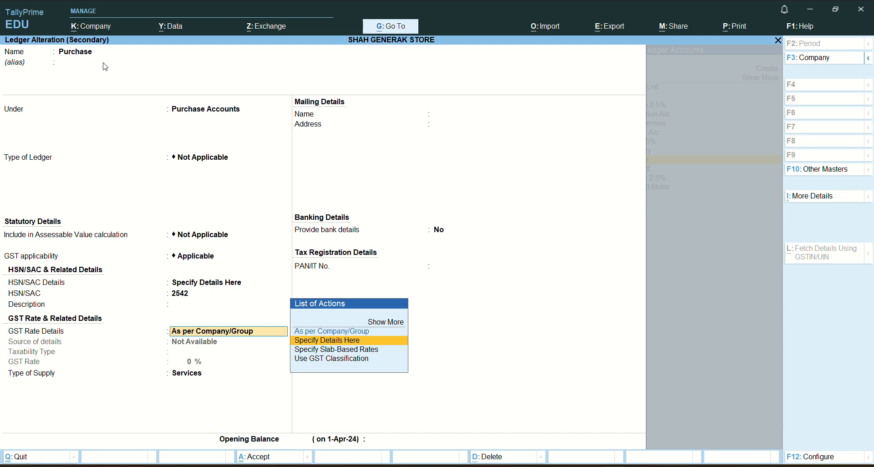
{"action": "key", "text": "Return"}
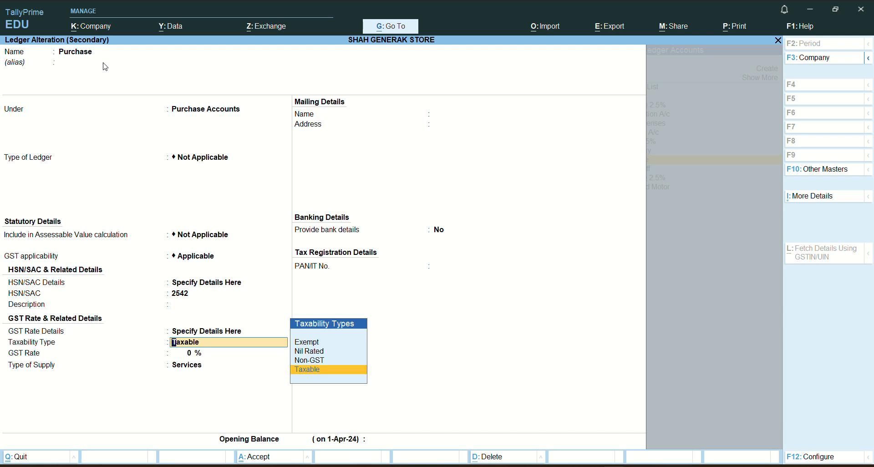
{"action": "key", "text": "Return"}
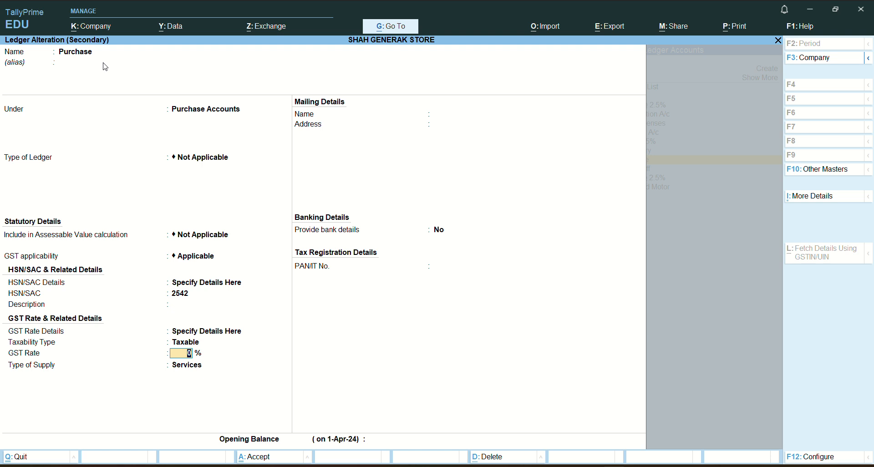
{"action": "type", "text": "5"}
{"action": "key", "text": "Return"}
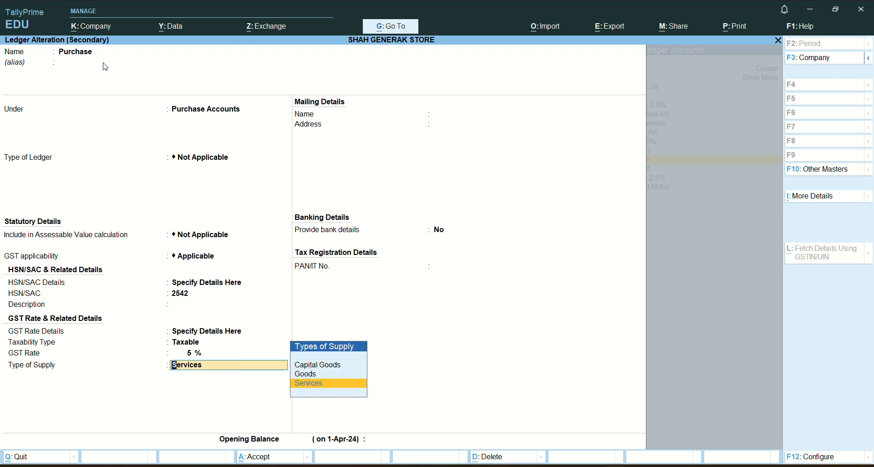
Set the Purchase ledger's type of supply to Goods, leave the opening balance blank and save the ledger.
{"action": "key", "text": "Up"}
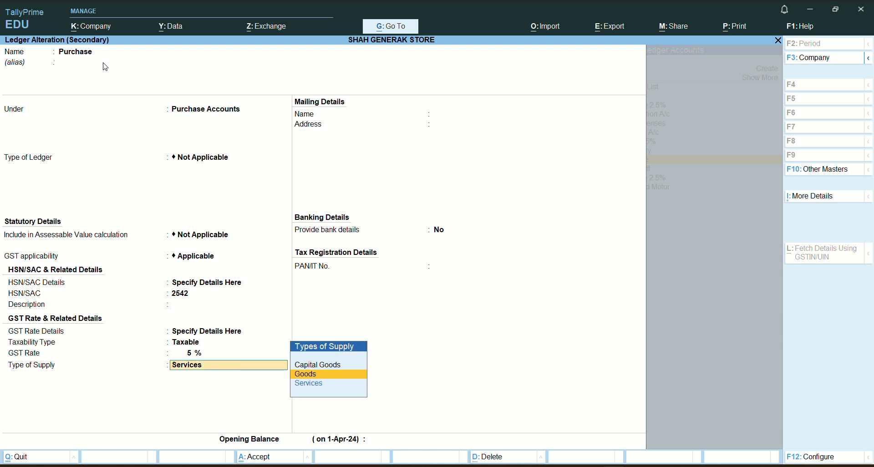
{"action": "key", "text": "Return"}
{"action": "key", "text": "Return"}
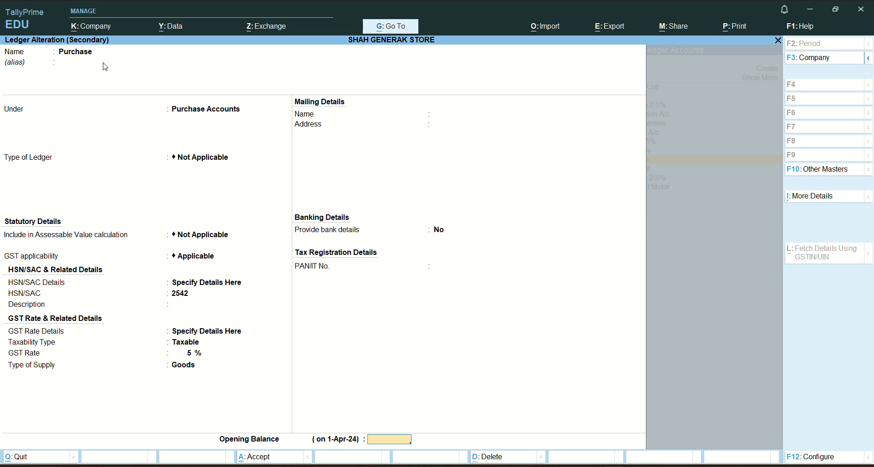
{"action": "key", "text": "Return"}
{"action": "key", "text": "Return"}
{"action": "key", "text": "Return"}
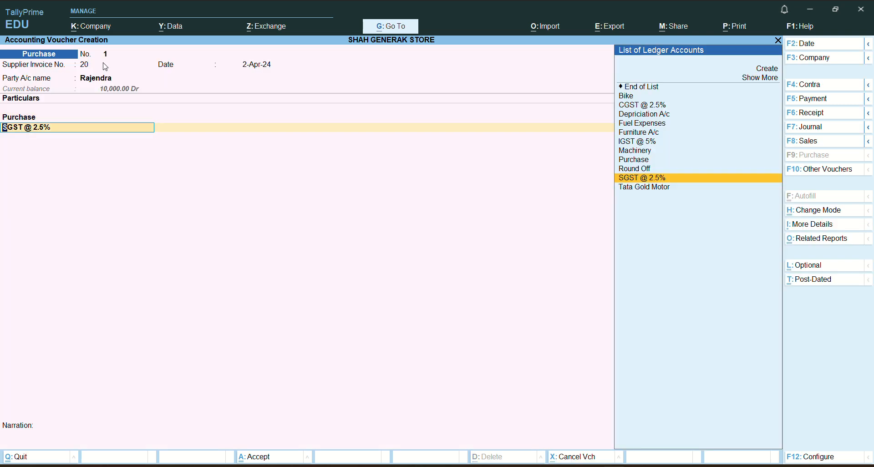
Accept the calculated SGST @ 2.5% amount, add CGST @ 2.5% on the following line and finish the particulars.
{"action": "key", "text": "Return"}
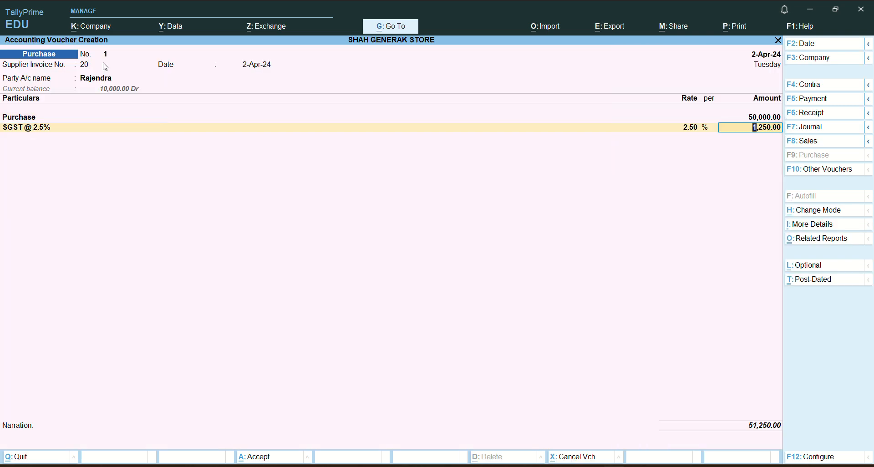
{"action": "key", "text": "Return"}
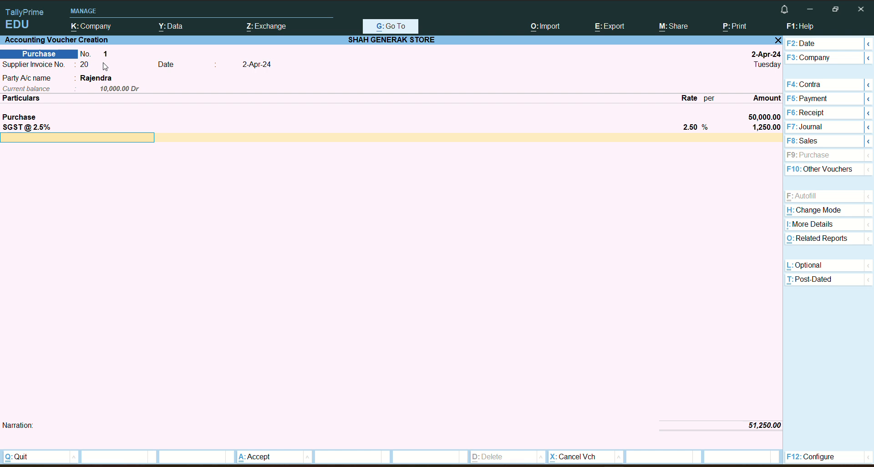
{"action": "type", "text": "Cg"}
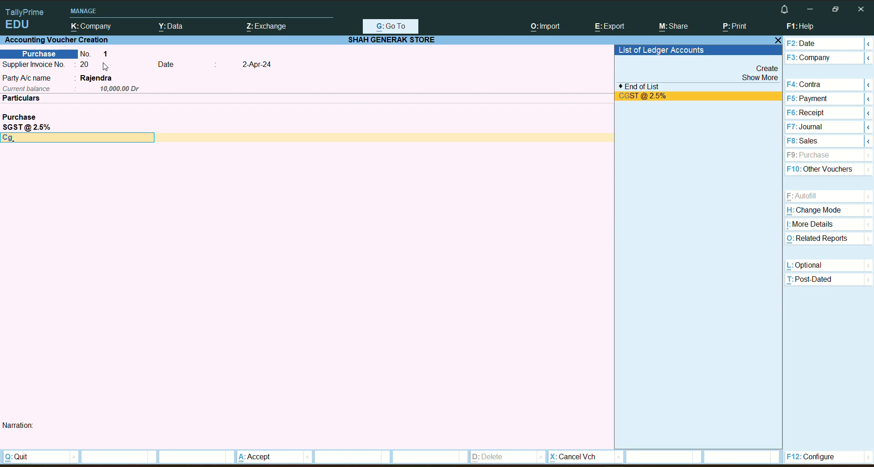
{"action": "key", "text": "Return"}
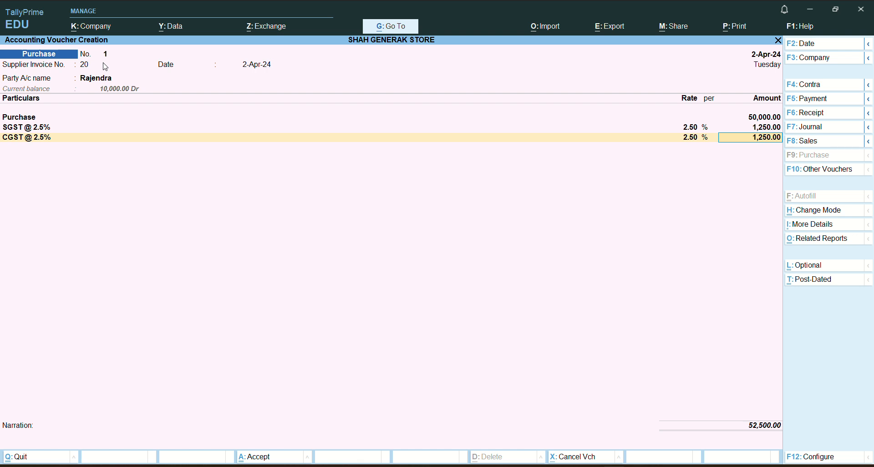
{"action": "key", "text": "Return"}
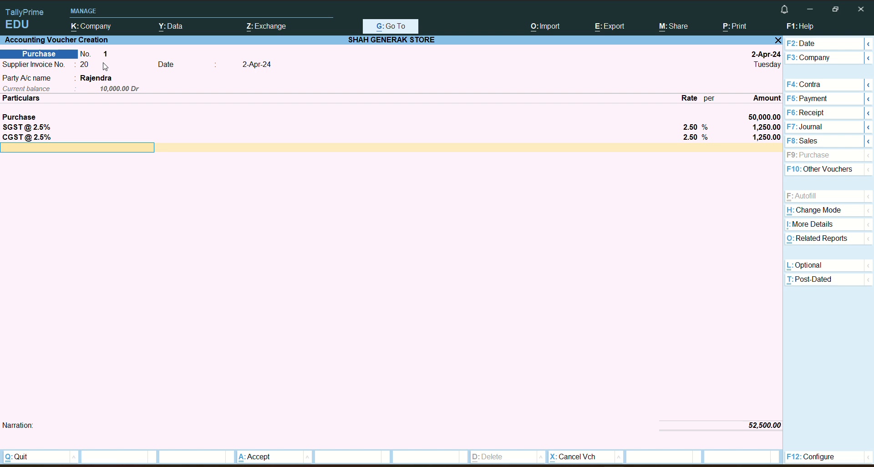
{"action": "key", "text": "Return"}
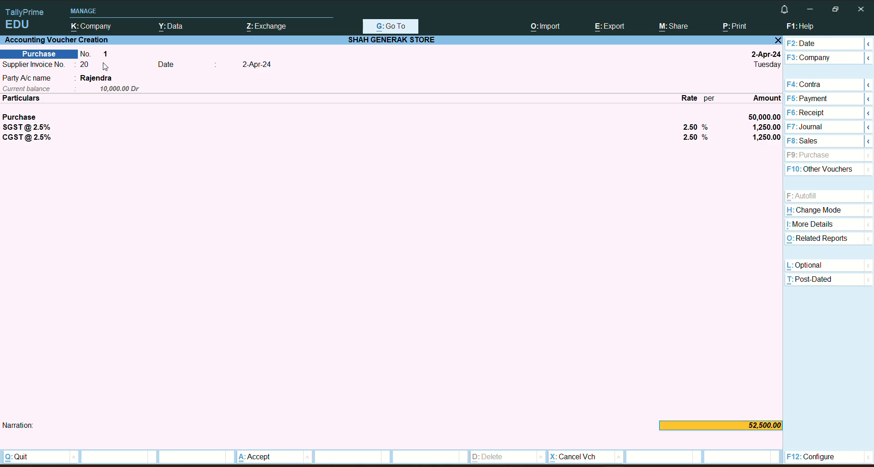
Allocate the party's full bill amount to New Ref 20 without a due date, then save the purchase voucher with no narration.
{"action": "key", "text": "Return"}
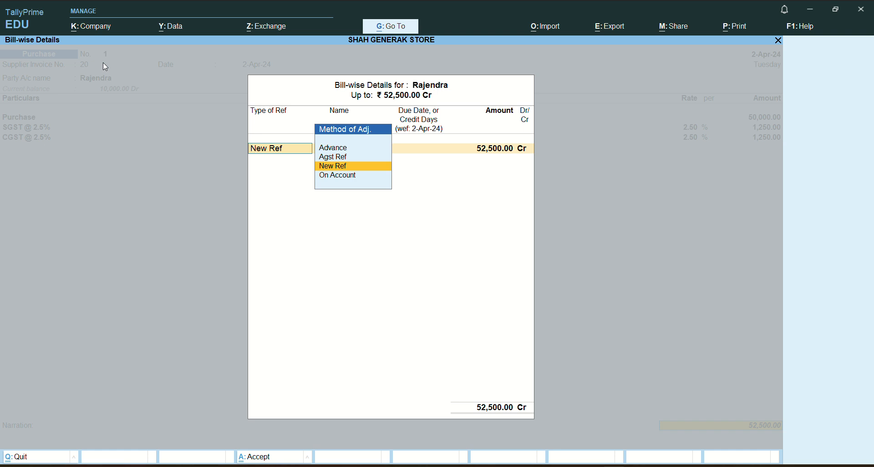
{"action": "key", "text": "Return"}
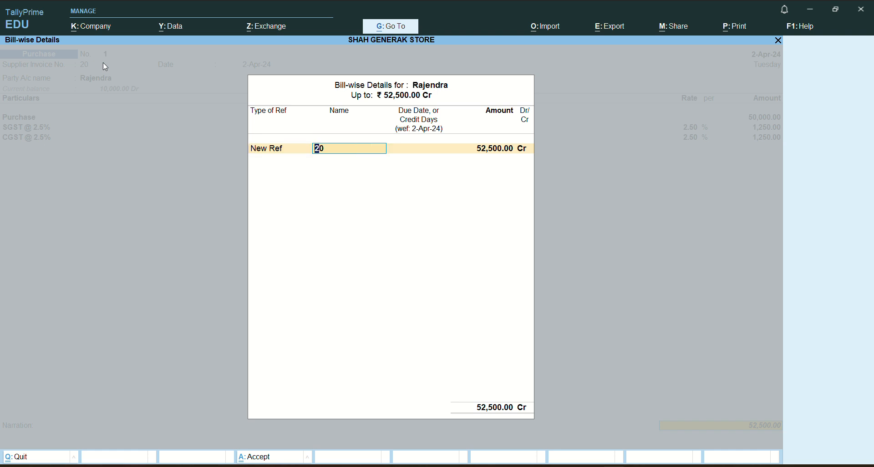
{"action": "key", "text": "Return"}
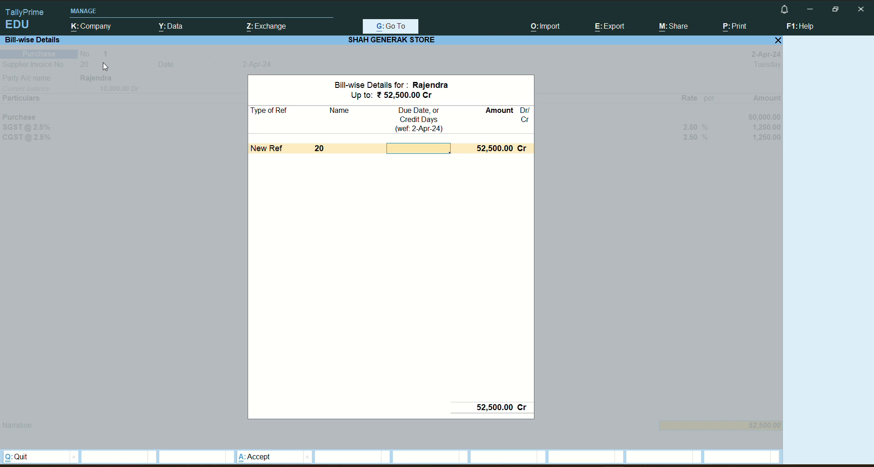
{"action": "key", "text": "Return"}
{"action": "key", "text": "Return"}
{"action": "key", "text": "Return"}
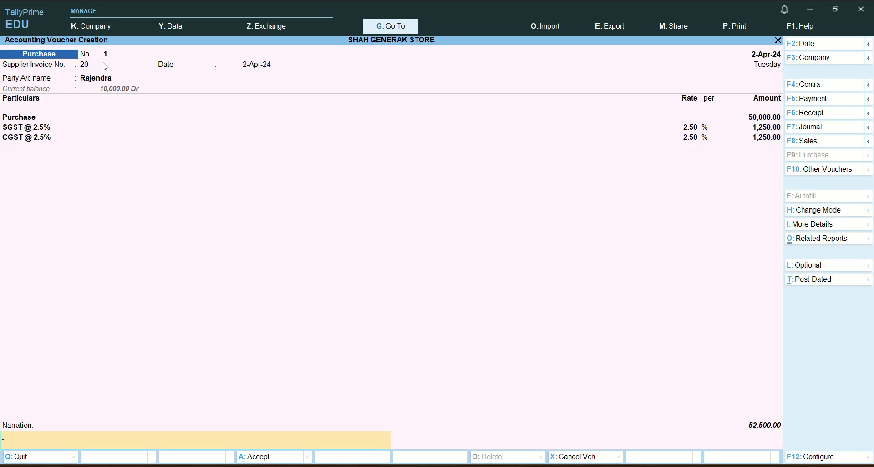
{"action": "key", "text": "Return"}
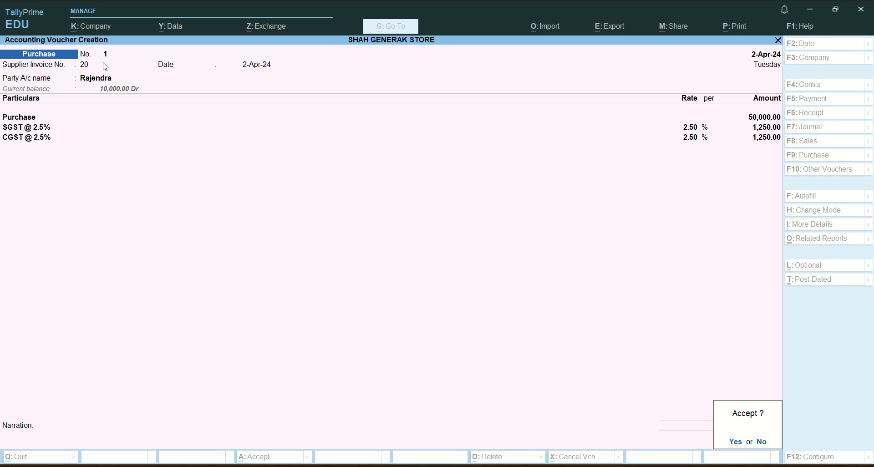
{"action": "key", "text": "Return"}
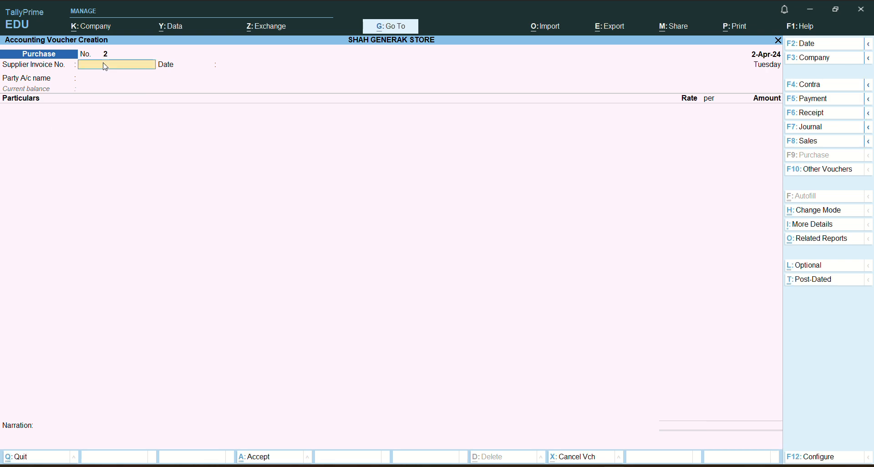
Leave voucher entry, open the Day Book and select the Purchase voucher dated 2-Apr-24.
{"action": "key", "text": "Escape"}
{"action": "key", "text": "Escape"}
{"action": "key", "text": "Escape"}
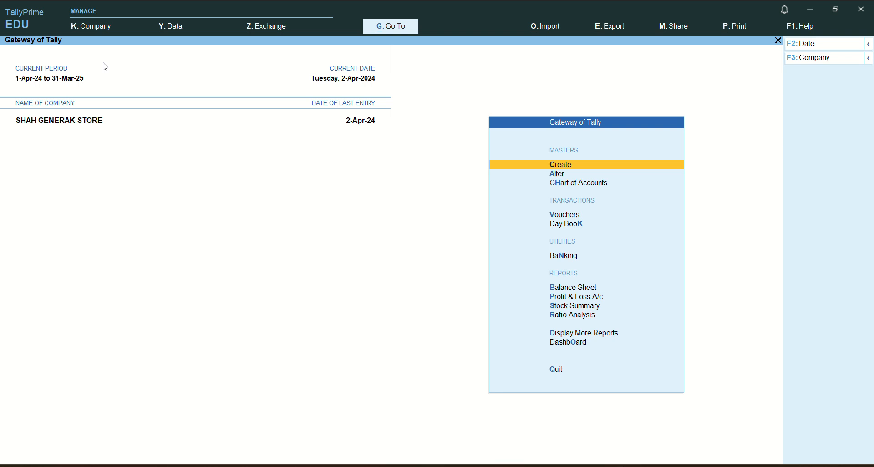
{"action": "key", "text": "k"}
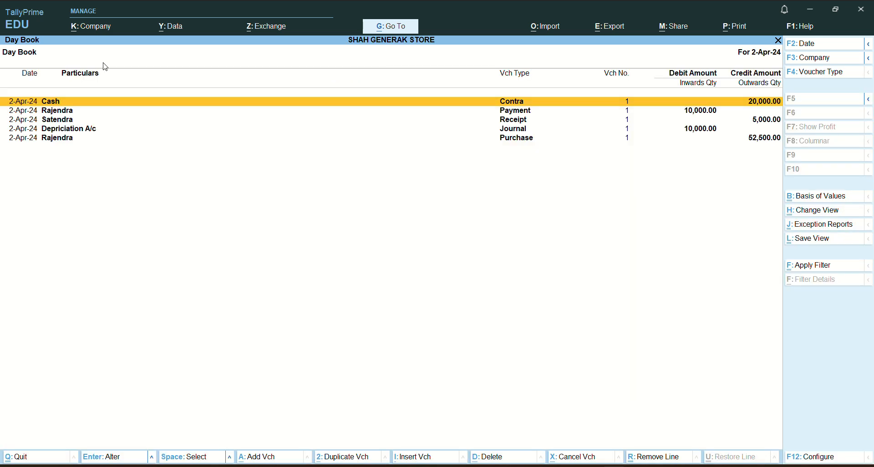
{"action": "key", "text": "Down"}
{"action": "key", "text": "Down"}
{"action": "key", "text": "Down"}
{"action": "key", "text": "Down"}
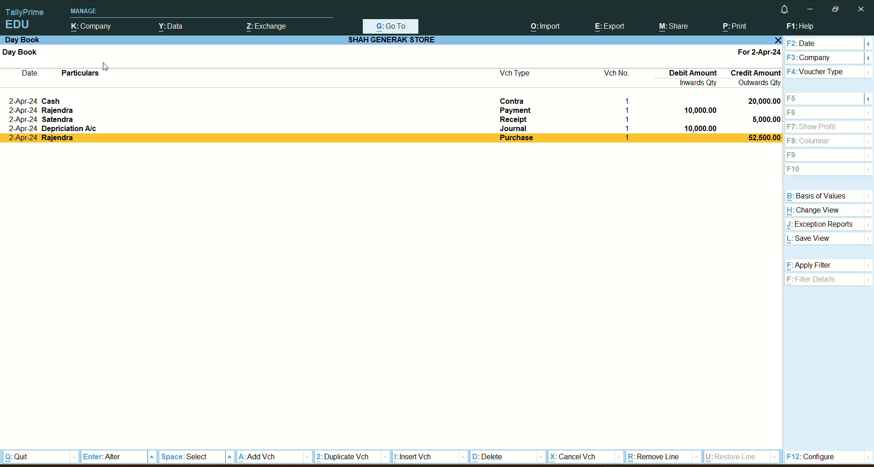